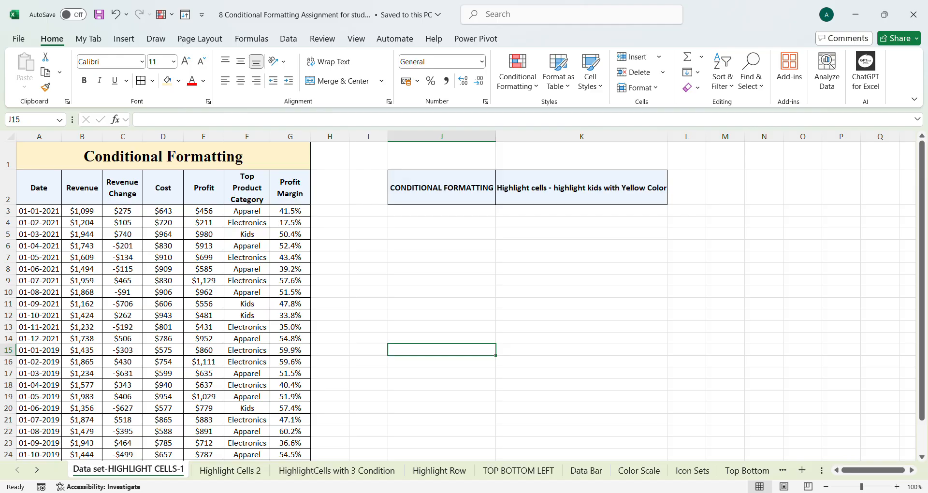
Zoom the worksheet to 160% and examine the sales table's columns from the first row.
left_click(897, 487)
left_click(897, 486)
left_click(898, 486)
left_click(898, 487)
left_click(898, 487)
left_click(898, 487)
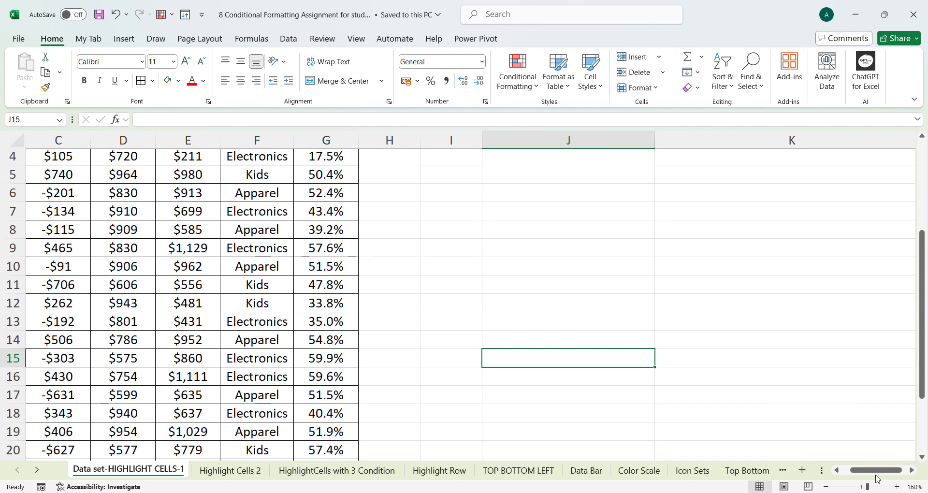
scroll(502, 333, "up", 1)
left_click_drag(854, 472, 843, 472)
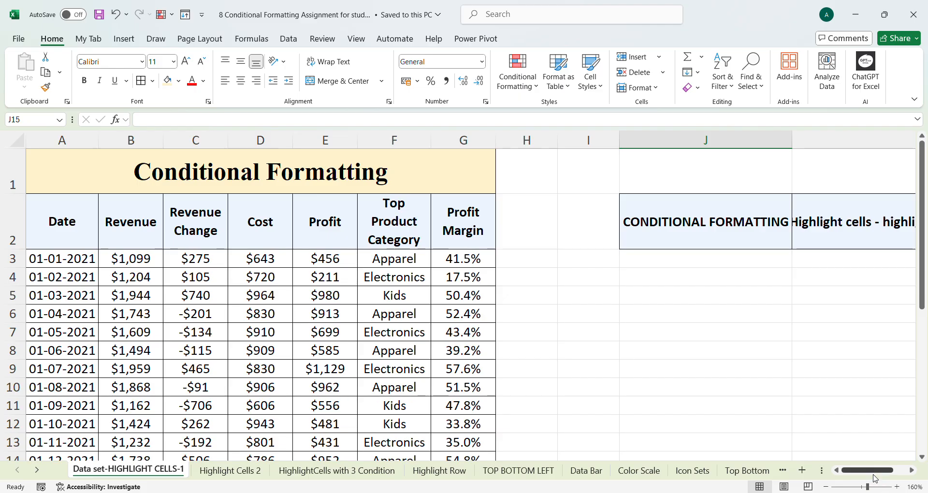
Widen column J slightly and auto-fit column K to the task description text.
left_click_drag(875, 475, 889, 475)
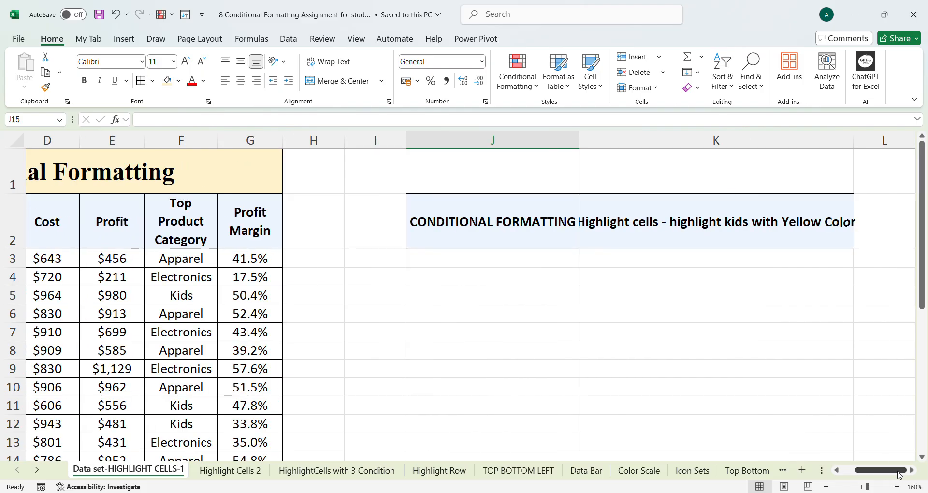
left_click_drag(578, 149, 586, 145)
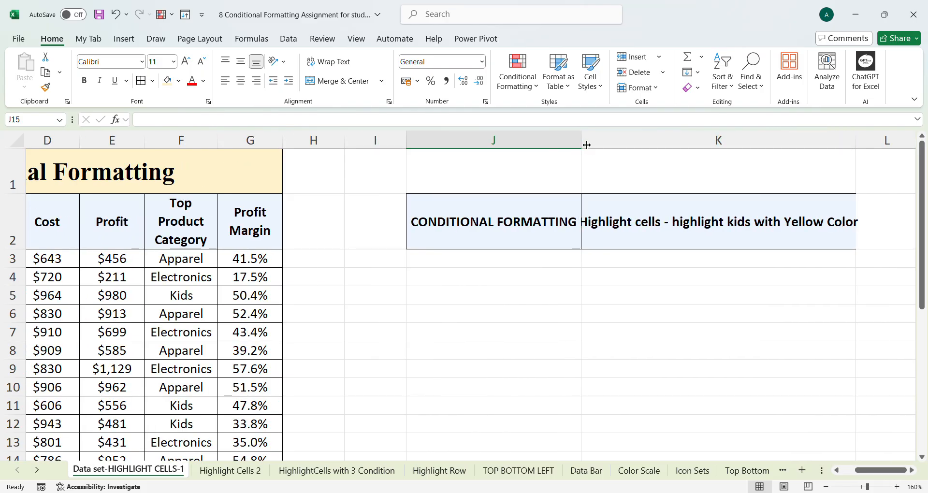
double_click(856, 149)
left_click_drag(883, 473, 851, 470)
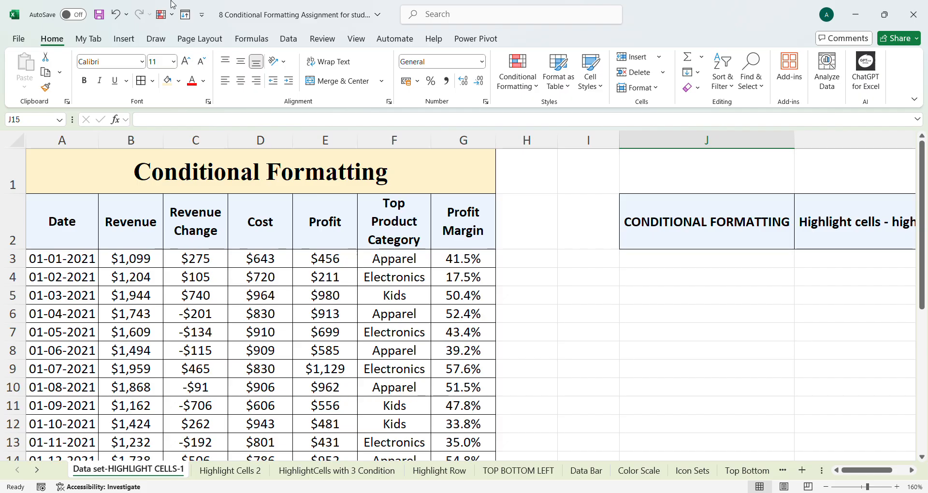
Mark the area just above the first worksheet's name with red pen strokes.
left_click(154, 41)
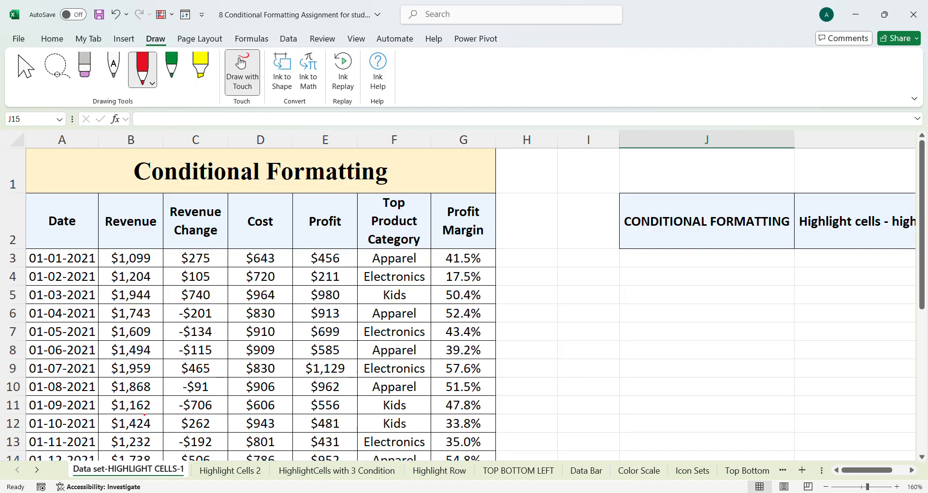
left_click(154, 77)
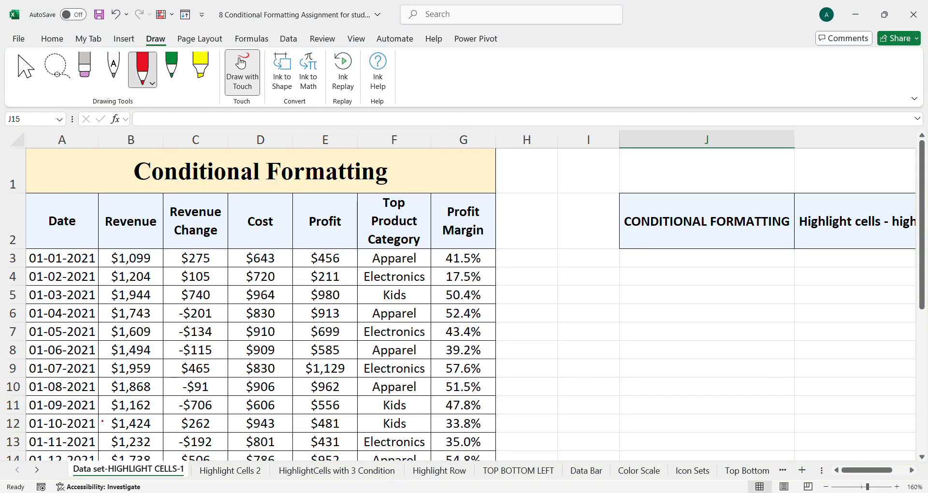
left_click_drag(106, 455, 103, 449)
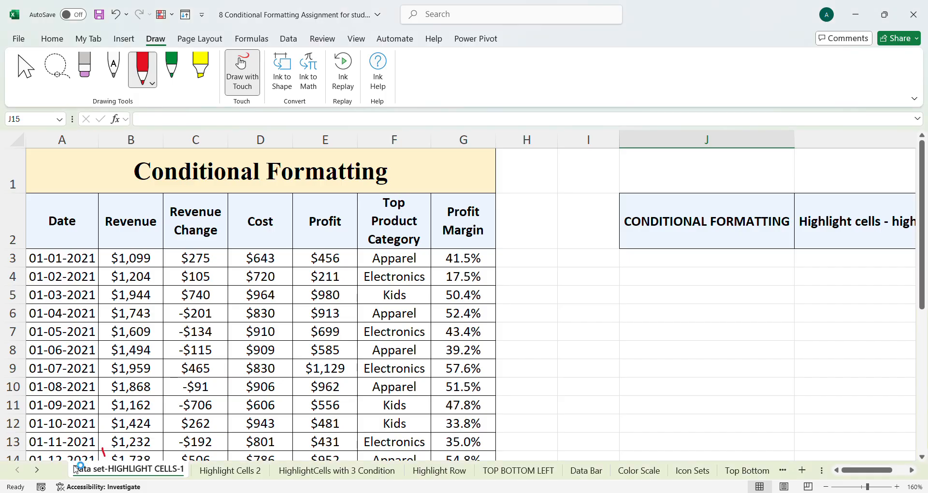
left_click_drag(75, 460, 184, 457)
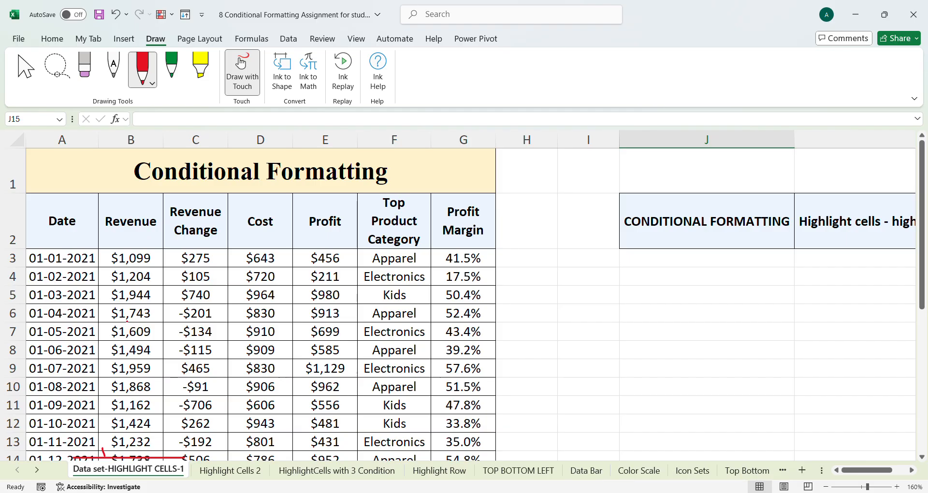
Erase the red pen strokes above the first worksheet's name and return to normal cell selection.
left_click(84, 69)
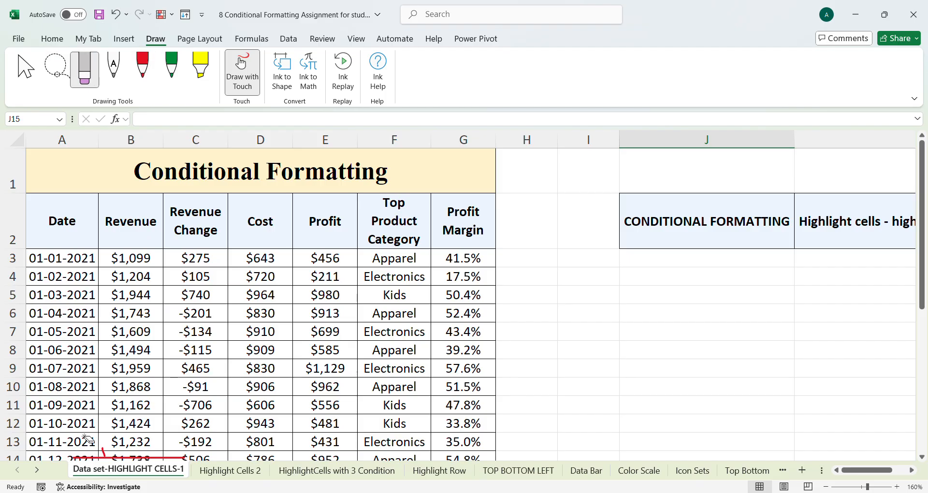
left_click_drag(81, 458, 162, 464)
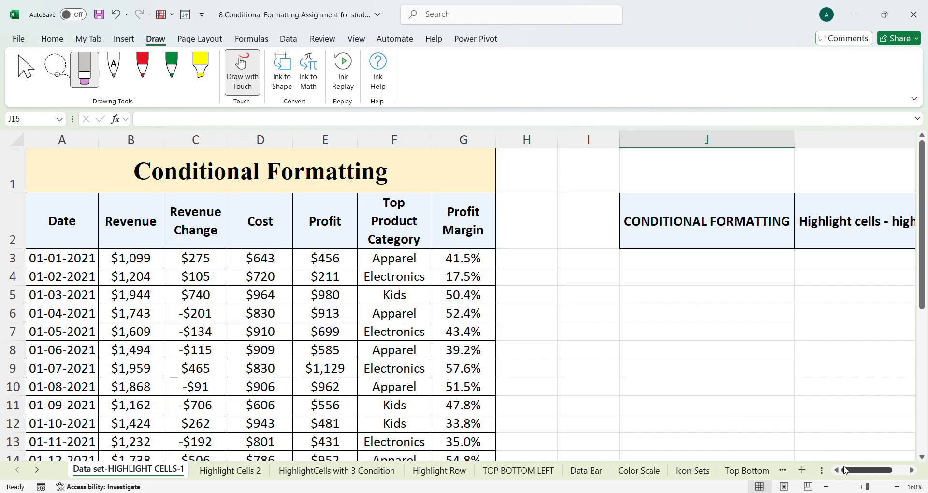
left_click_drag(850, 469, 882, 471)
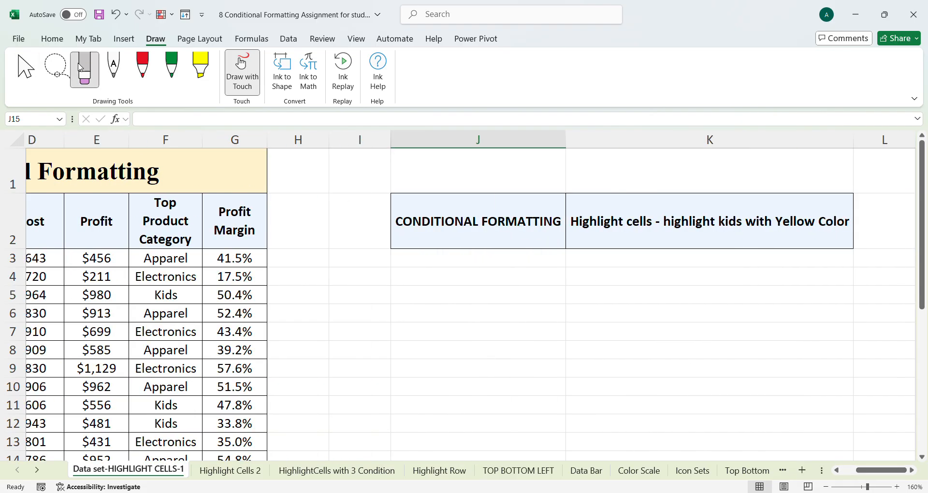
left_click(26, 70)
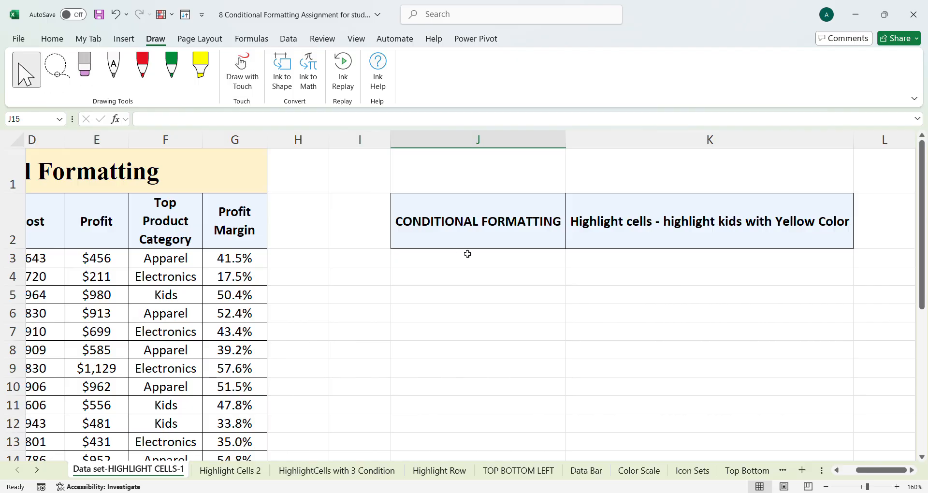
Apply conditional formatting to F3:F26 that highlights the Kids cells with a yellow fill and dark yellow text.
left_click(437, 231)
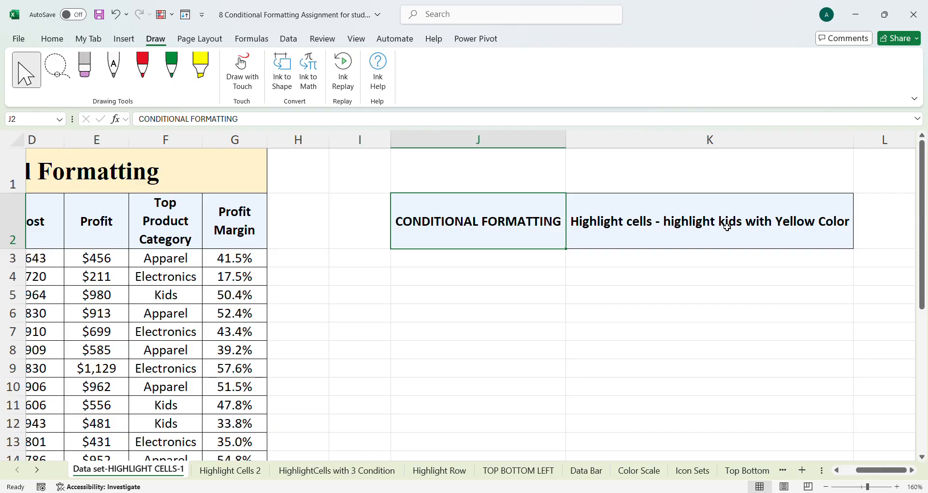
left_click(637, 224)
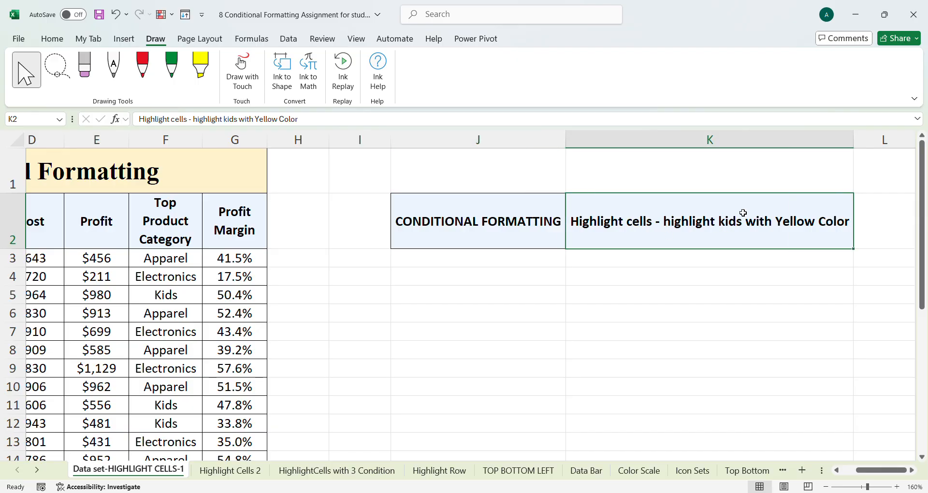
left_click_drag(885, 470, 868, 470)
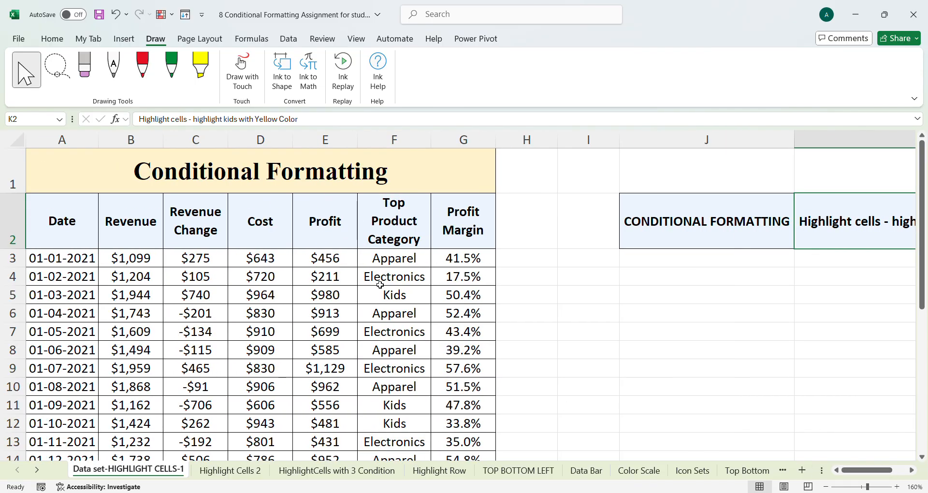
left_click_drag(393, 259, 404, 437)
left_click(52, 39)
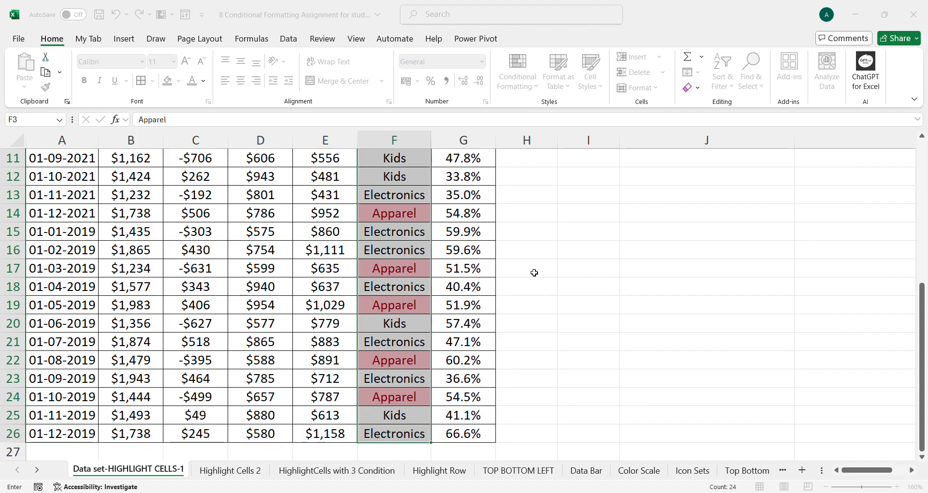
type("k")
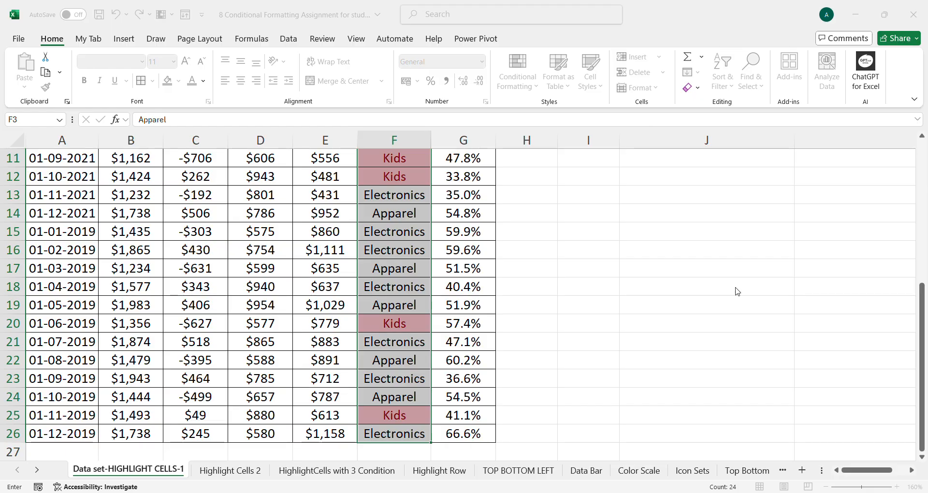
key("Return")
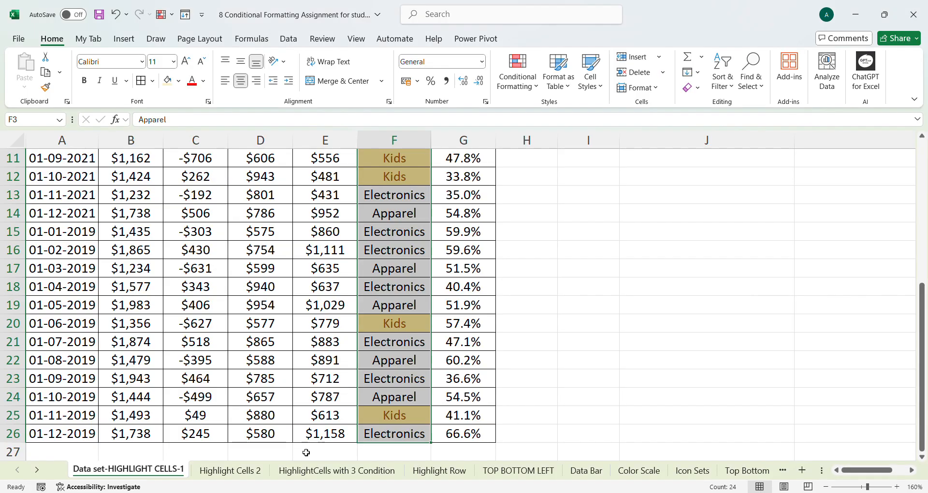
Check the highlighting throughout the Top Product Category column against the task description in K2.
scroll(290, 433, "up", 3)
scroll(290, 434, "up", 1)
scroll(417, 379, "down", 1)
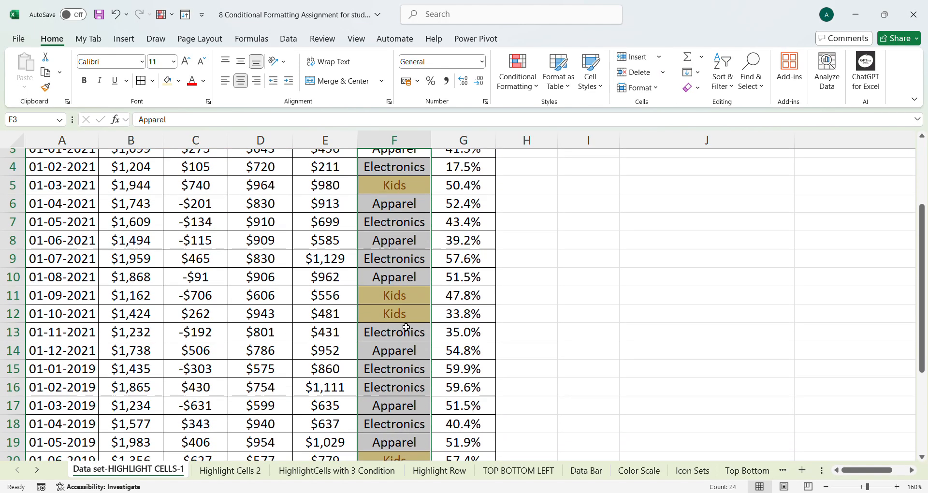
scroll(318, 280, "up", 1)
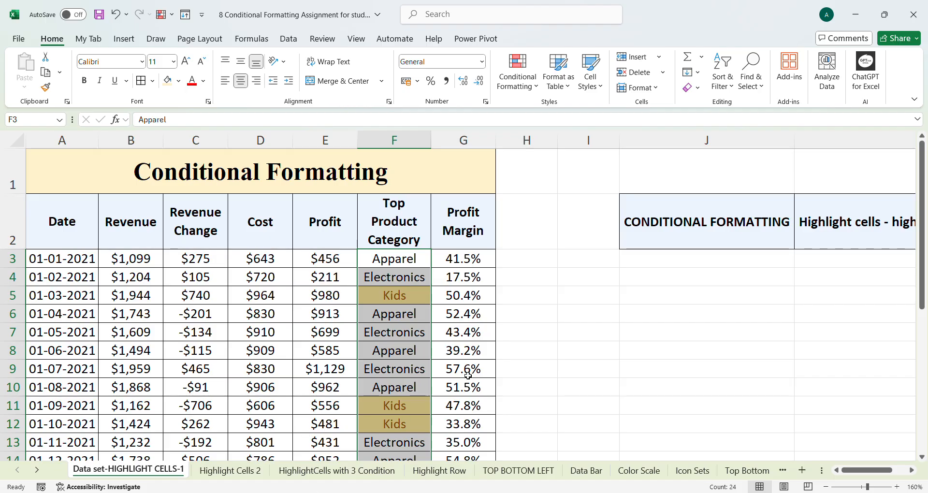
scroll(440, 403, "down", 2)
scroll(439, 402, "down", 2)
scroll(221, 238, "up", 4)
left_click_drag(866, 469, 881, 468)
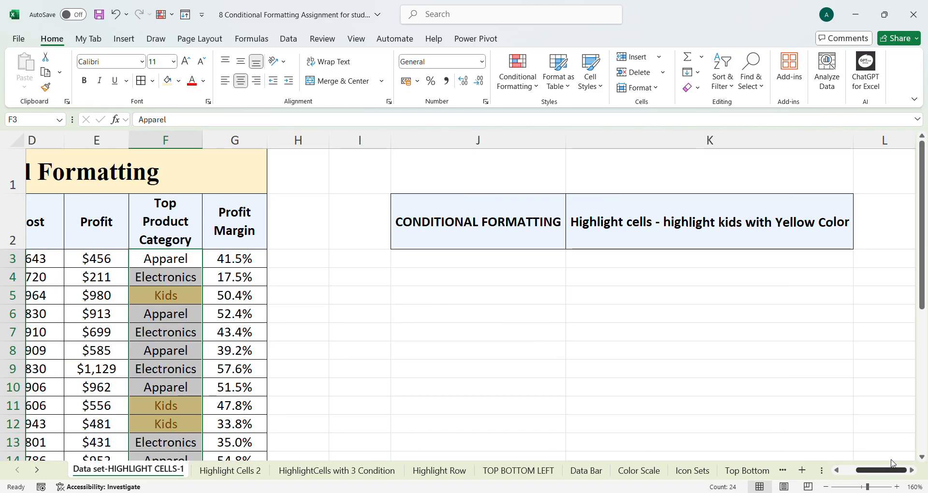
scroll(893, 462, "left", 3)
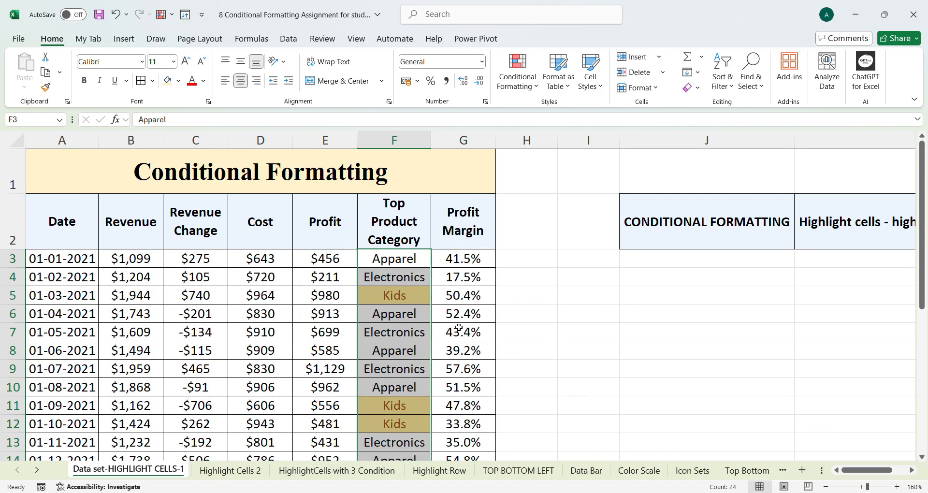
Enter HIGHLIGHT COST in cell J3 and >500 in cell K3 as a second formatting task.
left_click_drag(261, 258, 263, 433)
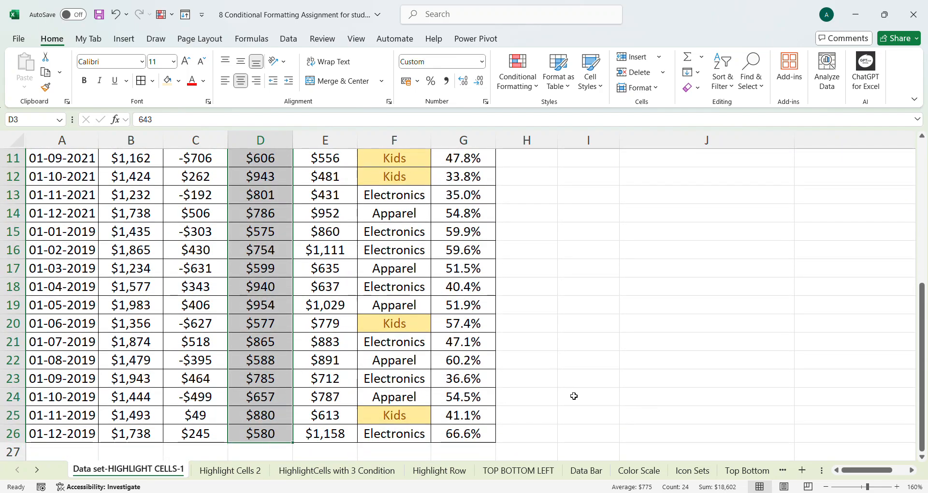
scroll(574, 395, "up", 4)
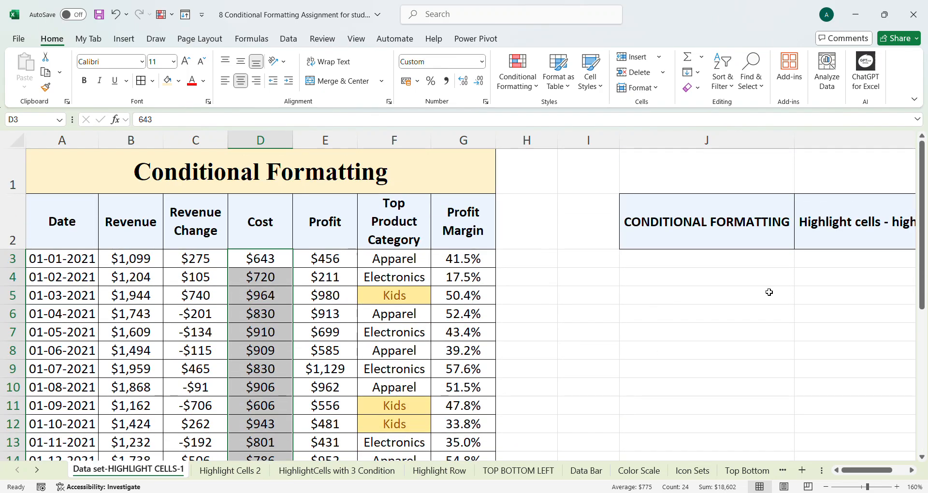
left_click(816, 259)
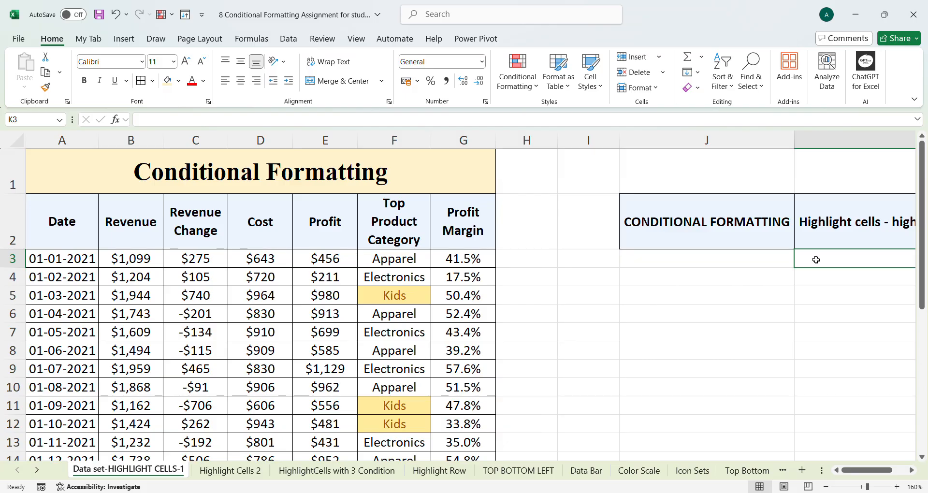
left_click(696, 258)
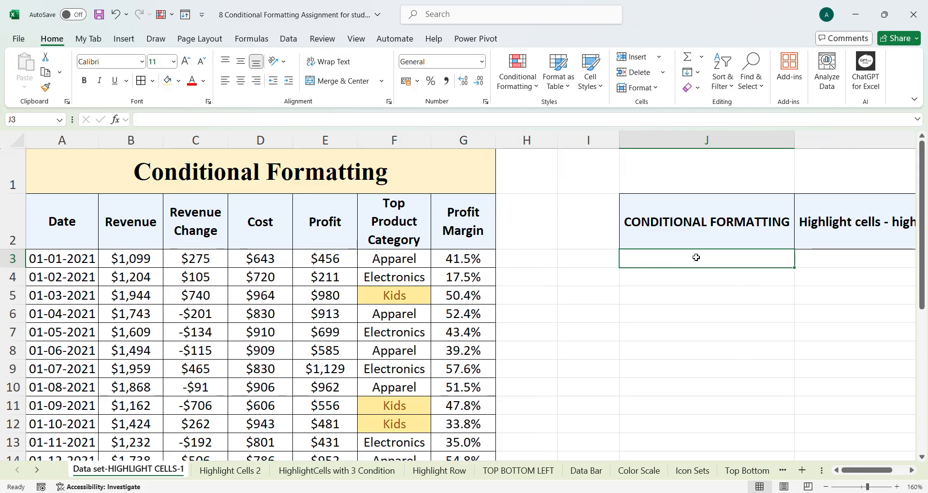
type("highligh")
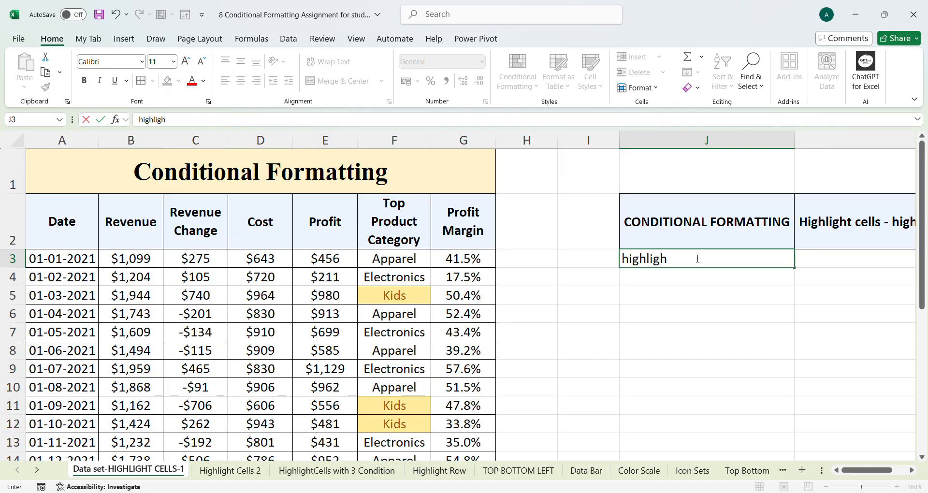
key("BackSpace")
key("BackSpace")
key("BackSpace")
key("BackSpace")
key("BackSpace")
key("BackSpace")
key("BackSpace")
key("BackSpace")
key("BackSpace")
type("HI")
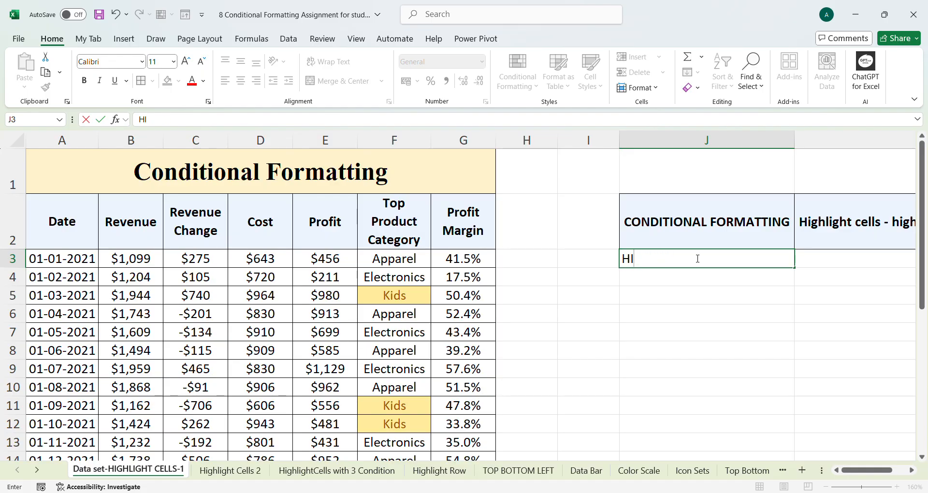
type("GHLIGHT")
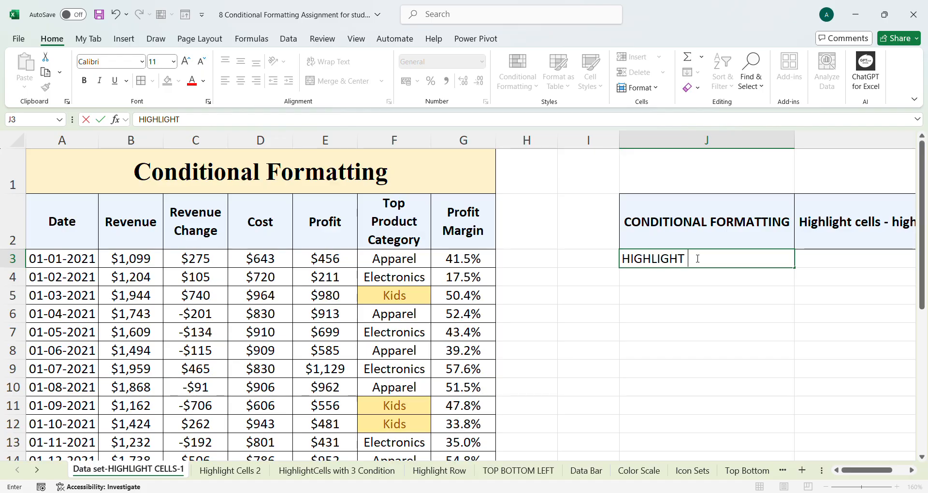
type(" COST")
left_click(835, 263)
type(">500")
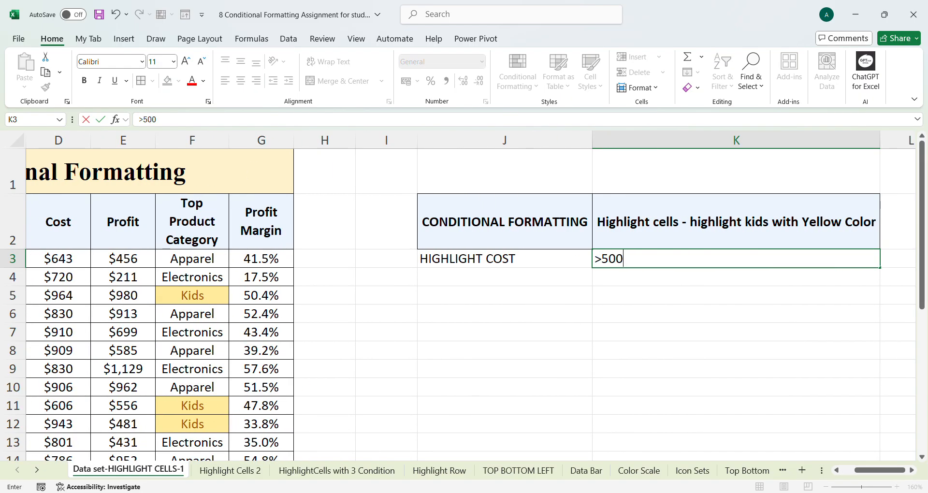
Try a greater-than highlight rule on the Cost values in D3:D26 with light red fill and dark red text.
left_click_drag(890, 471, 835, 472)
left_click_drag(261, 258, 276, 424)
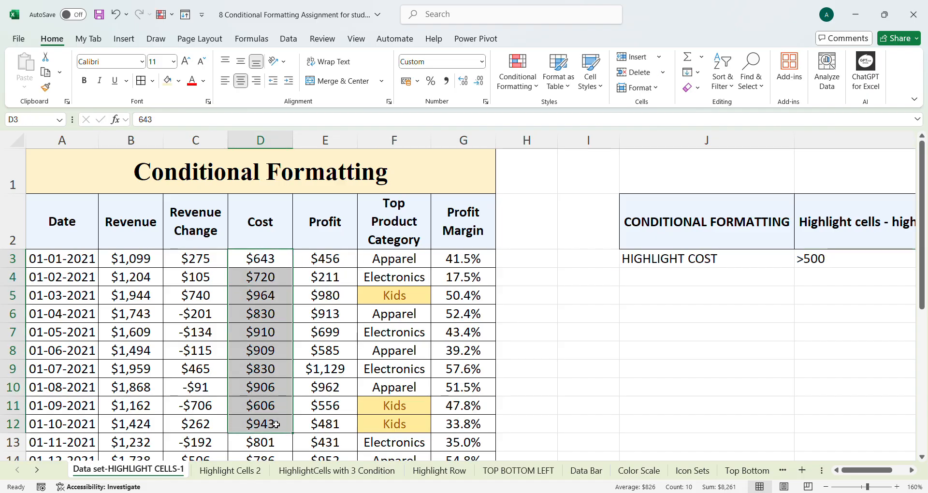
key("ctrl+Down")
key("ctrl+Up")
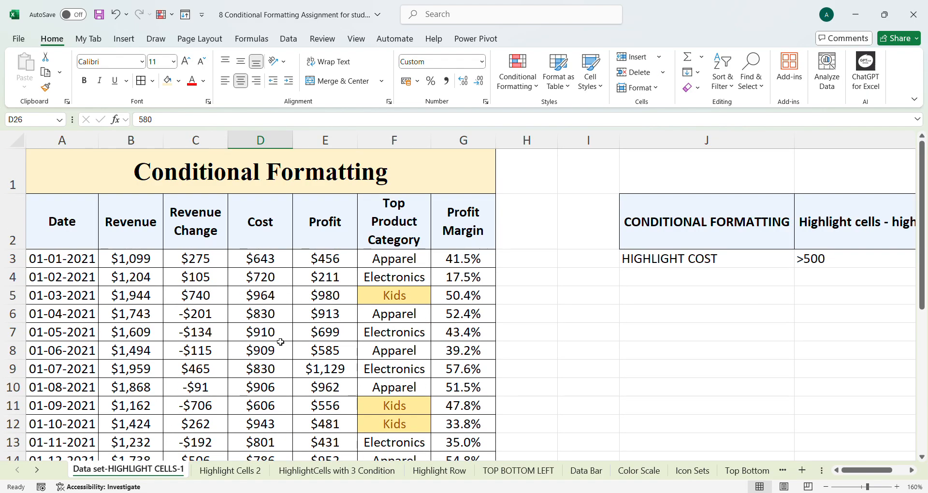
left_click(268, 261)
key("ctrl+shift+Down")
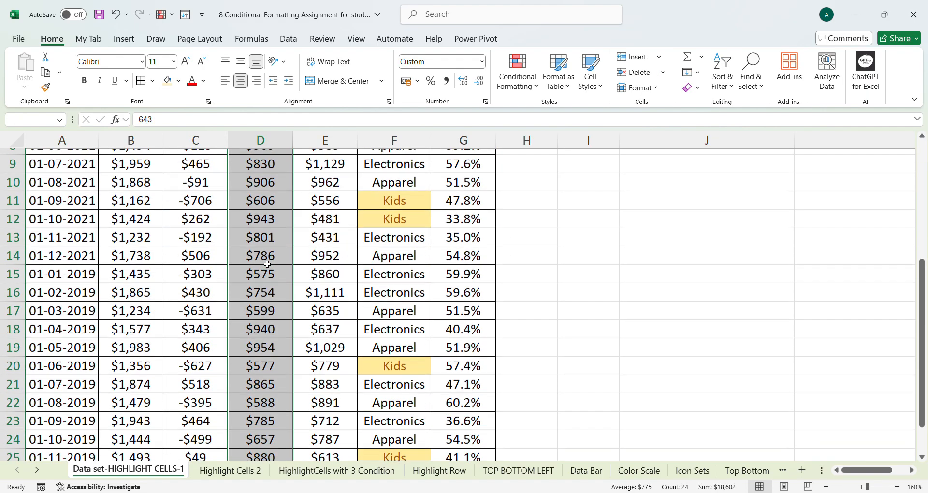
left_click(521, 68)
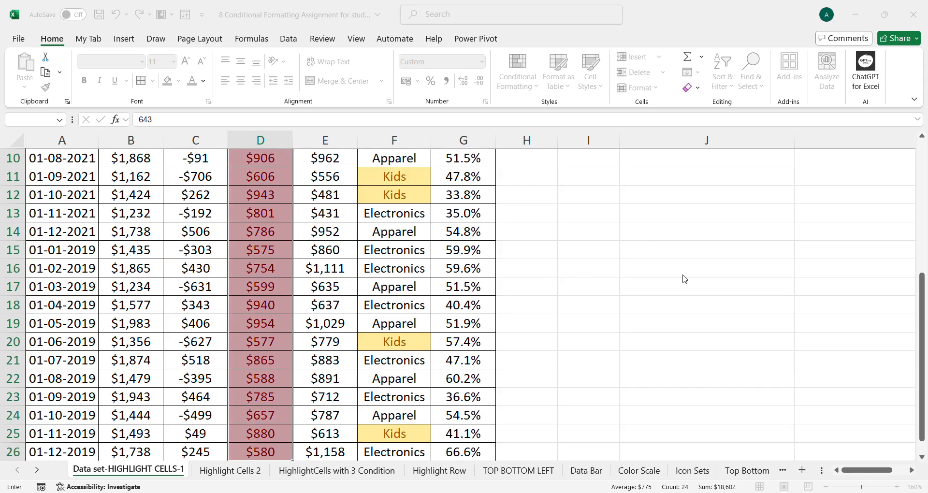
scroll(269, 352, "down", 2)
scroll(265, 435, "up", 5)
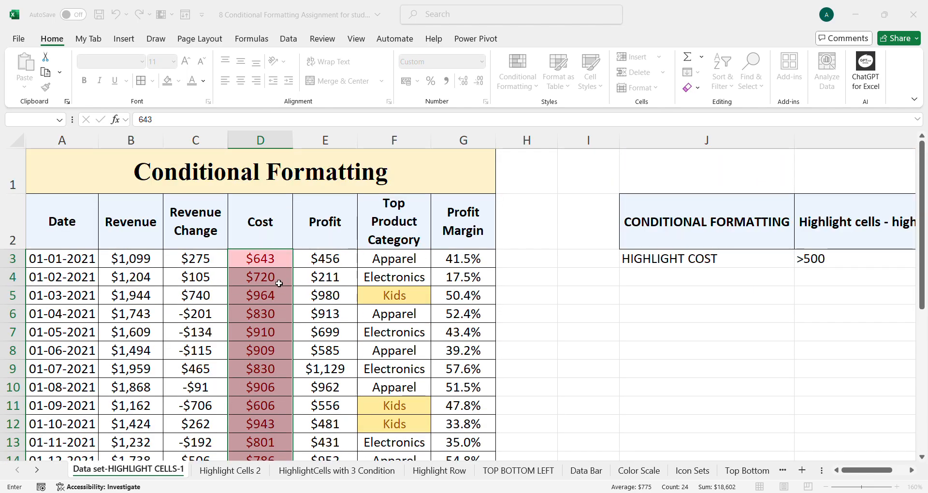
scroll(280, 290, "down", 1)
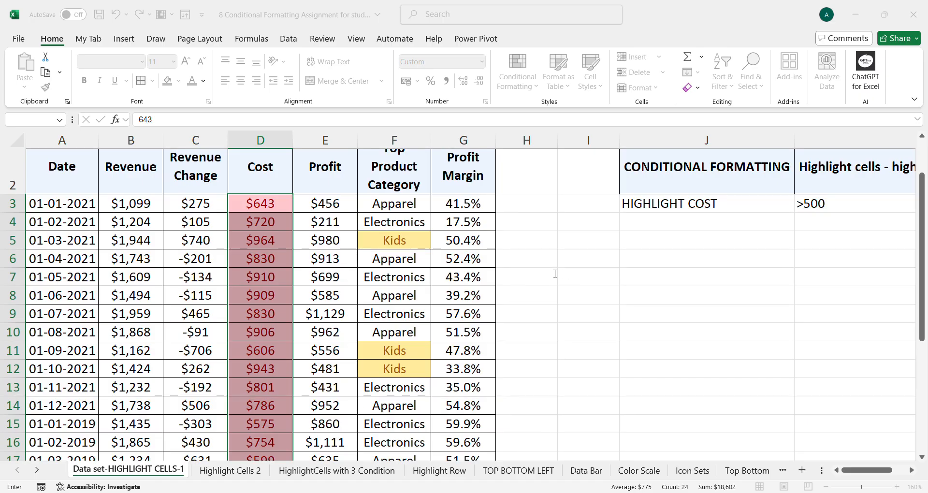
Try a different cost threshold and a custom green fill with bold italic text for D3:D26, and discard the rule.
type("0")
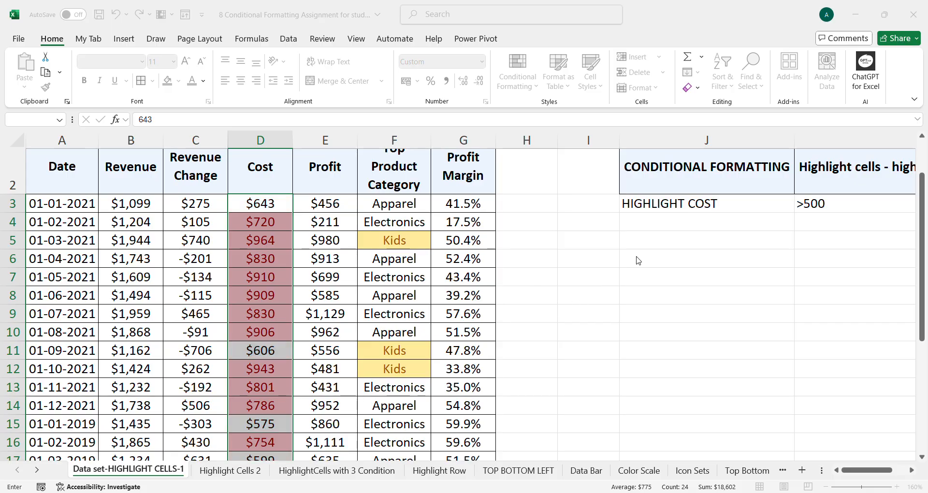
scroll(249, 387, "down", 2)
scroll(252, 407, "down", 2)
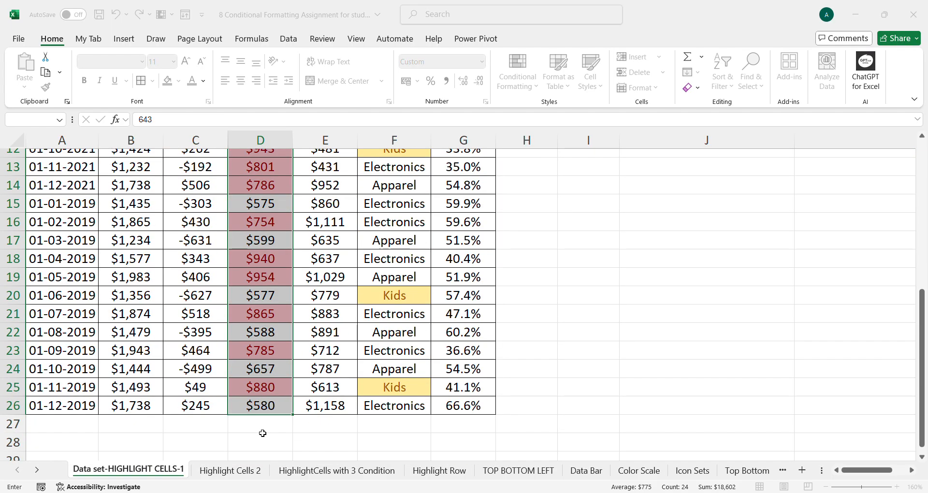
scroll(257, 317, "up", 4)
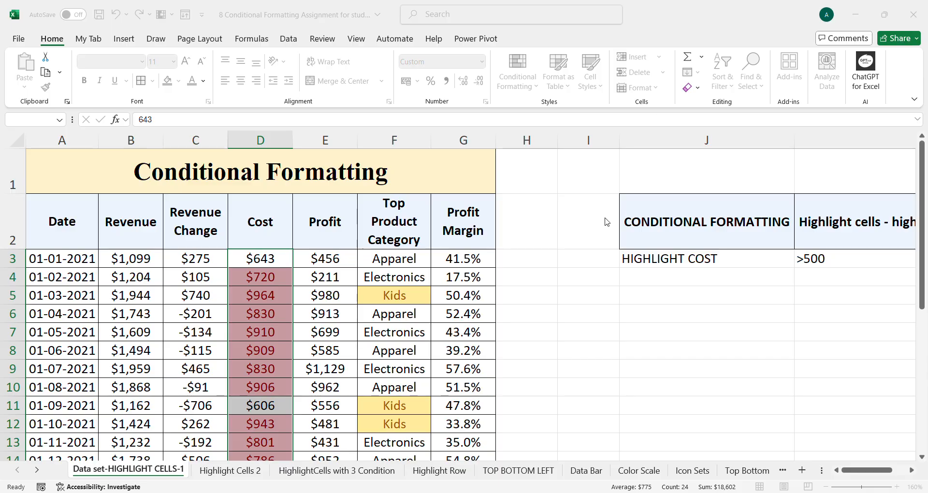
left_click(745, 401)
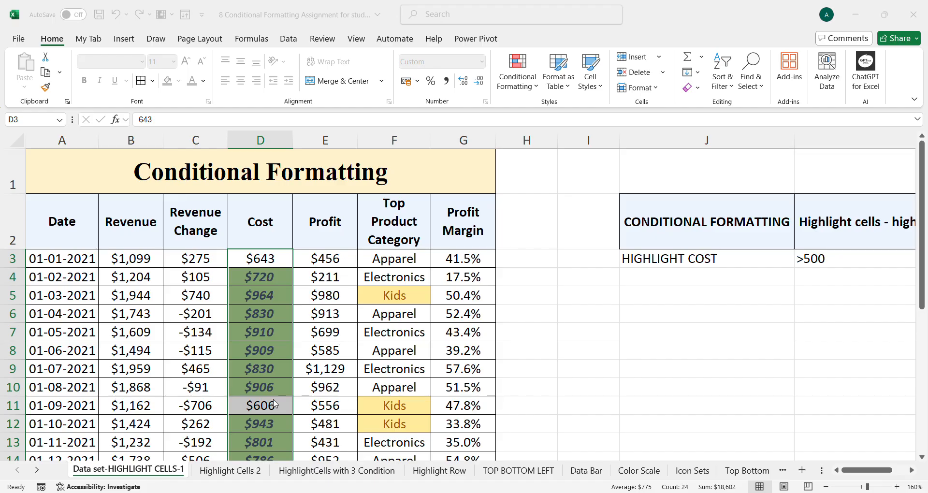
key("Escape")
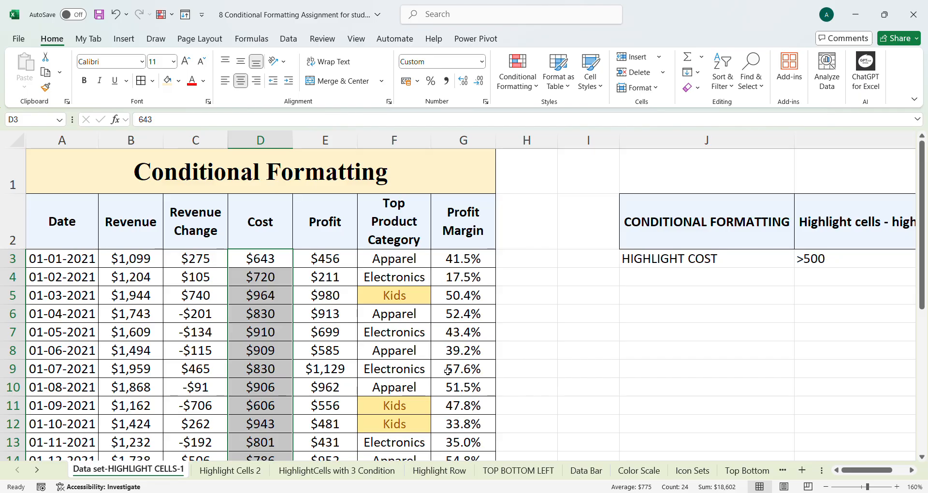
Fill the category selection cell J4 on the Highlight Cells 2 sheet with light yellow.
left_click(244, 475)
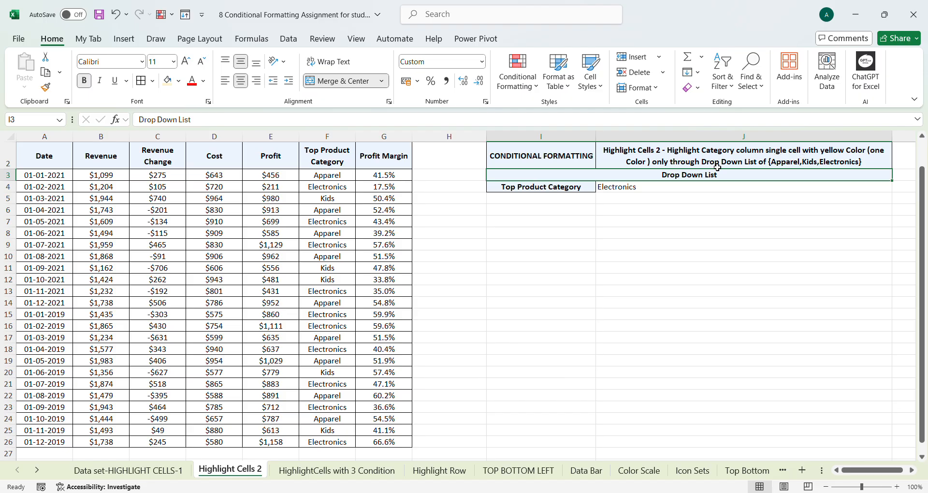
left_click(676, 191)
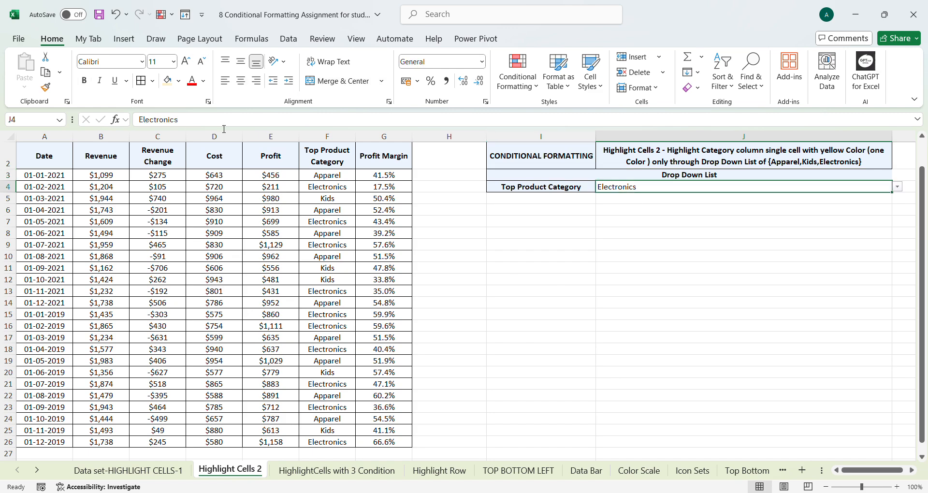
left_click(167, 81)
scroll(603, 216, "up", 1)
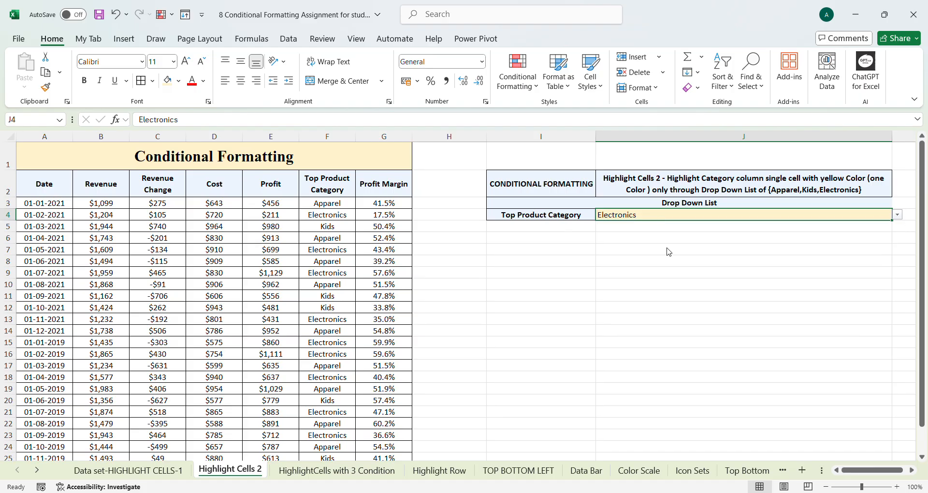
left_click(658, 264)
left_click(636, 241)
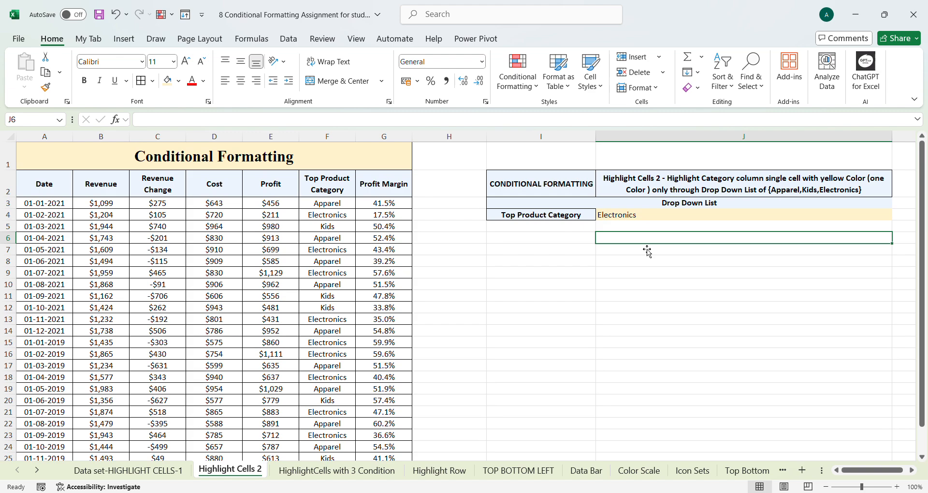
Enter ALT+D+L in I8, centred at font size 14 with a light yellow fill.
left_click(551, 265)
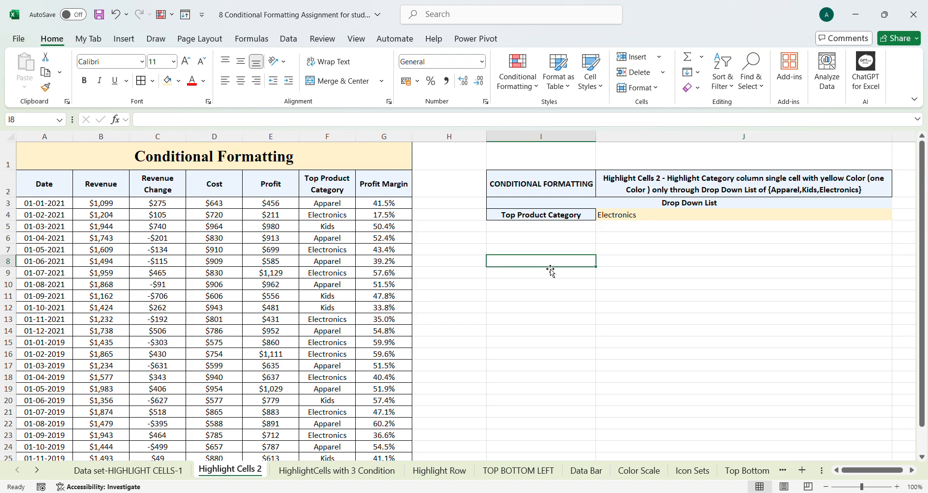
type("ALT+D+L")
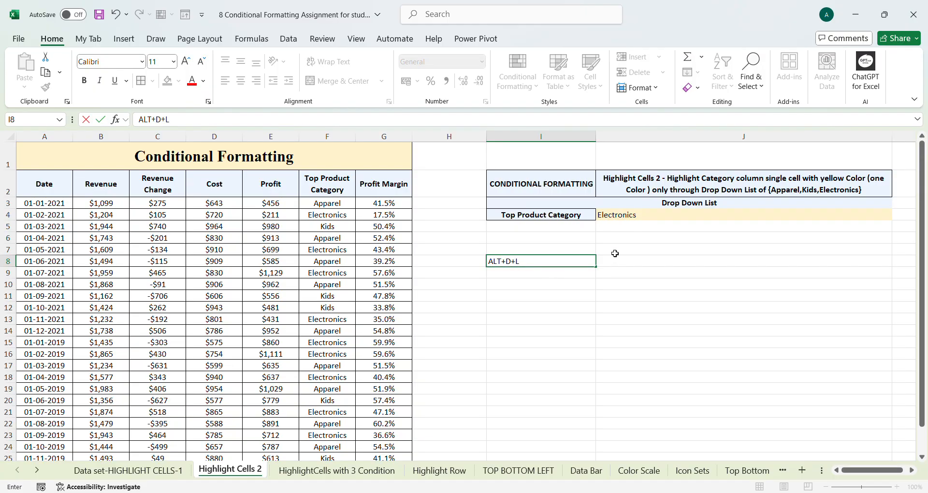
key("Return")
left_click(528, 263)
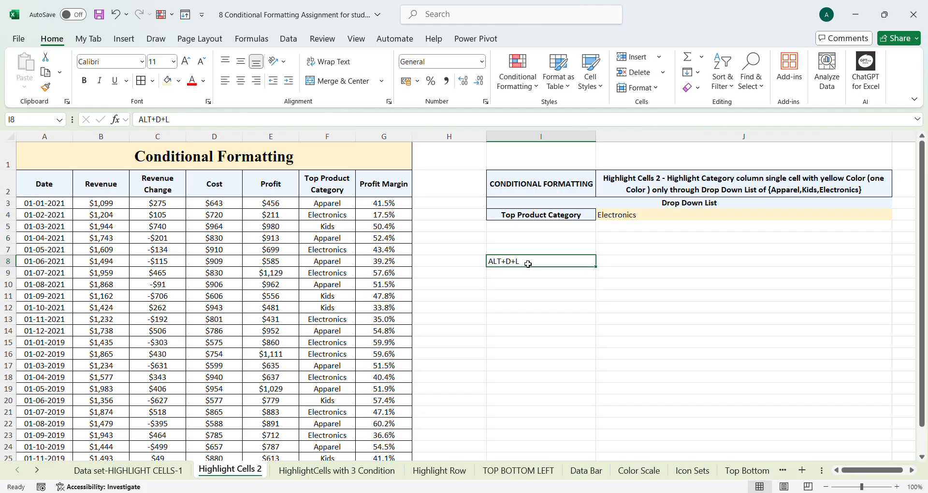
left_click(241, 80)
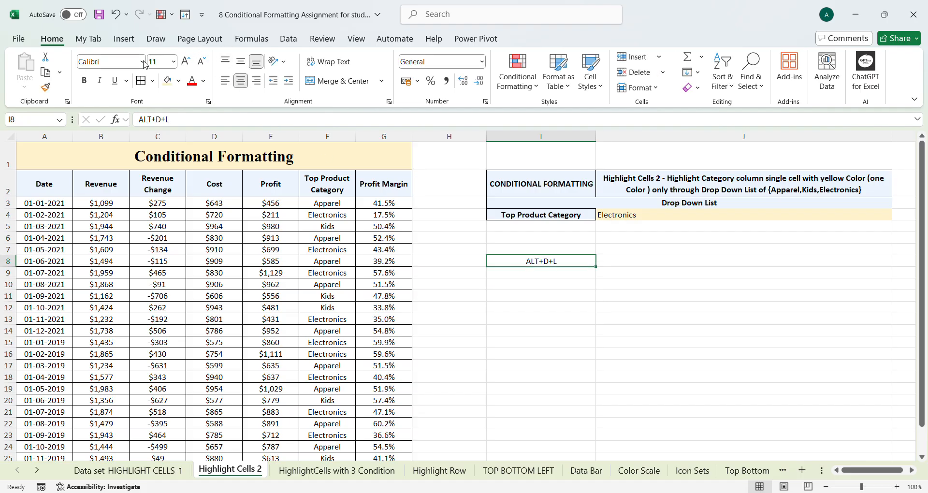
left_click(186, 61)
left_click(186, 61)
left_click(168, 81)
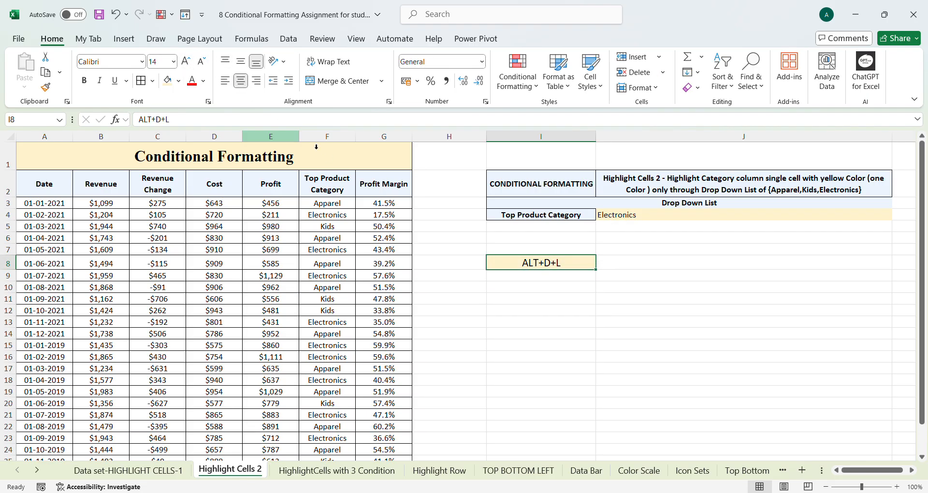
Enter ALT+H+V+V in I9 and copy the formatting of I8 onto it.
left_click(555, 277)
type("AL")
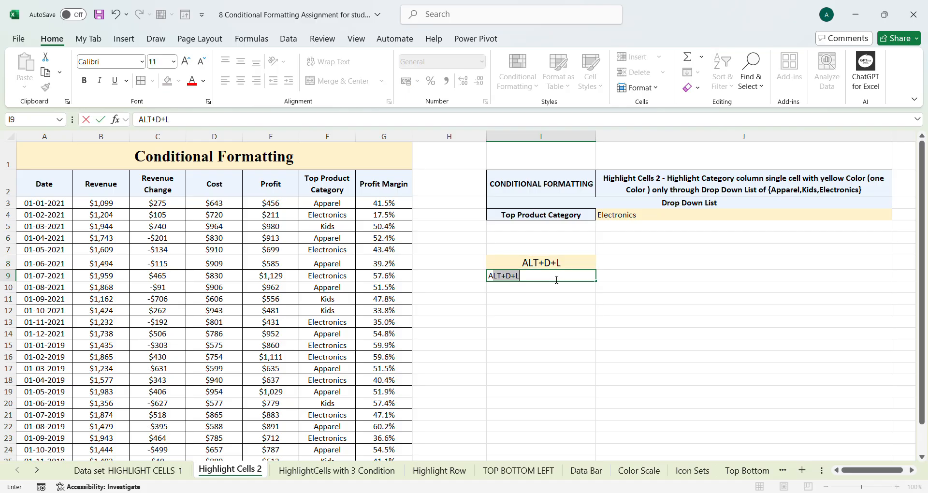
type("T+H+V+V")
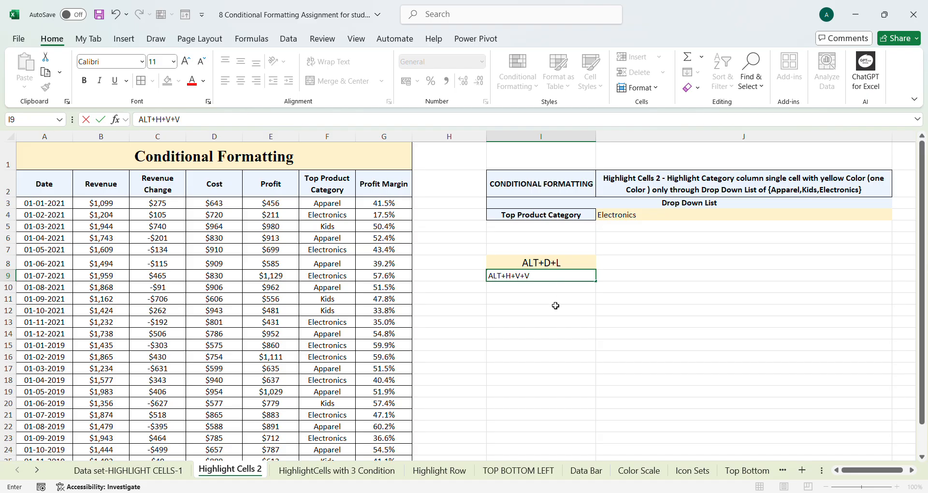
key("Return")
left_click(531, 263)
left_click(46, 89)
left_click(530, 278)
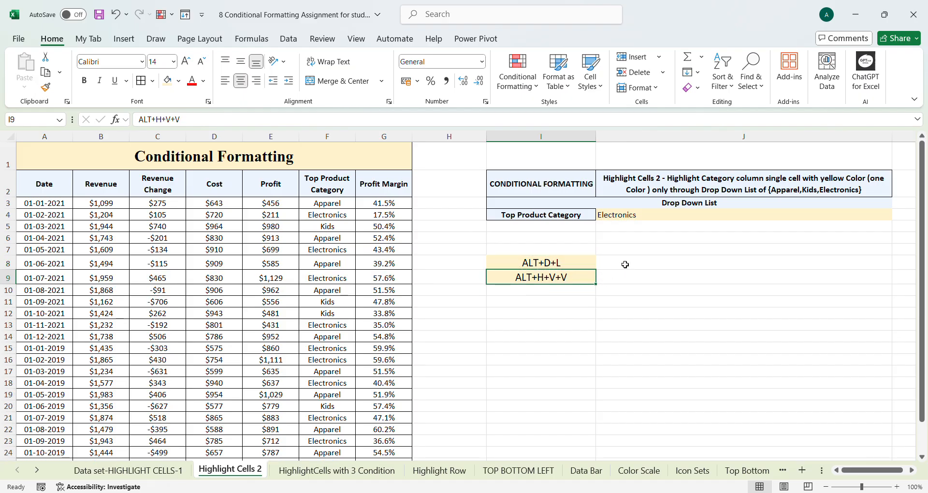
Enter SHORT CUT as a heading in I7 and copy the formatting of header cell I2 onto it.
left_click(537, 253)
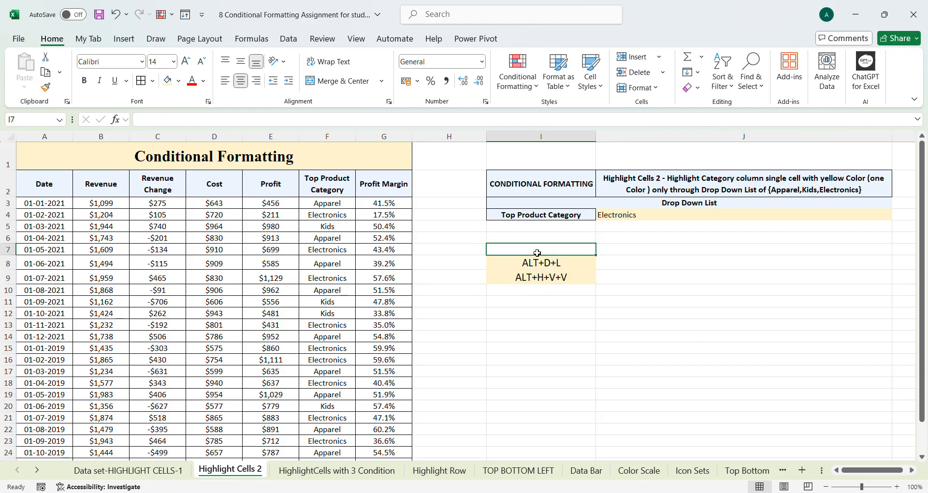
type("SHORT")
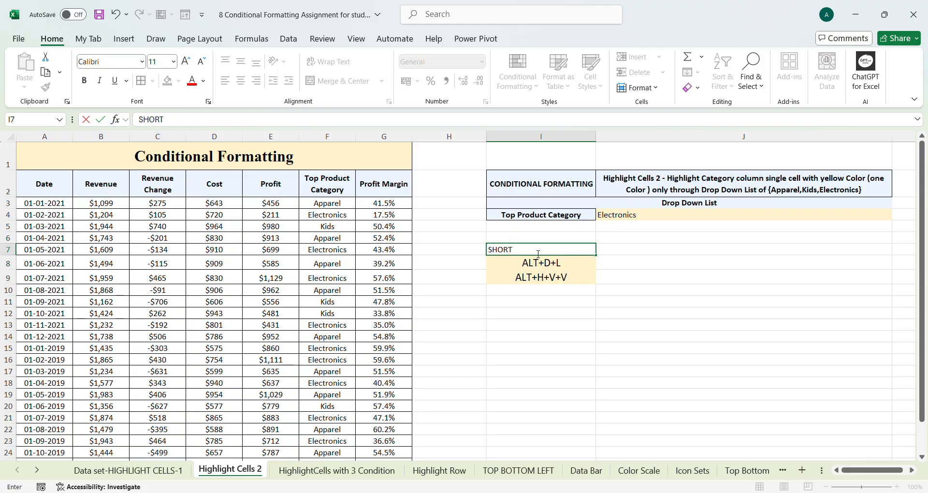
type(" CUT")
left_click(600, 307)
left_click(540, 250)
left_click(538, 188)
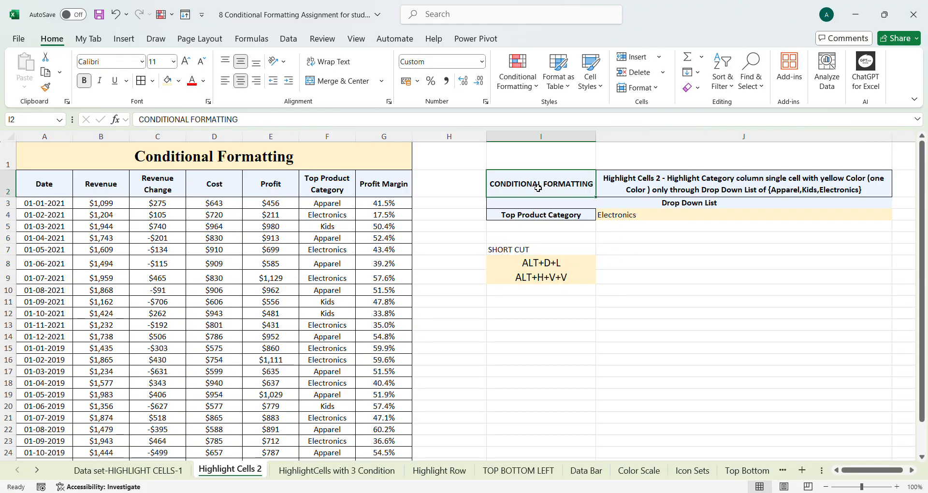
left_click(45, 87)
left_click(527, 249)
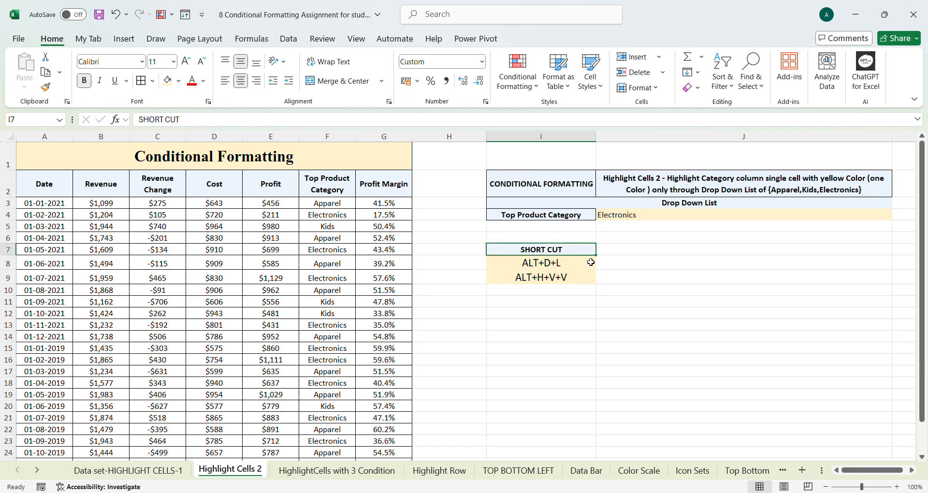
Add a data validation drop-down list to I7 with the categories in F3:F26 as its source.
key("alt")
key("alt+Tab")
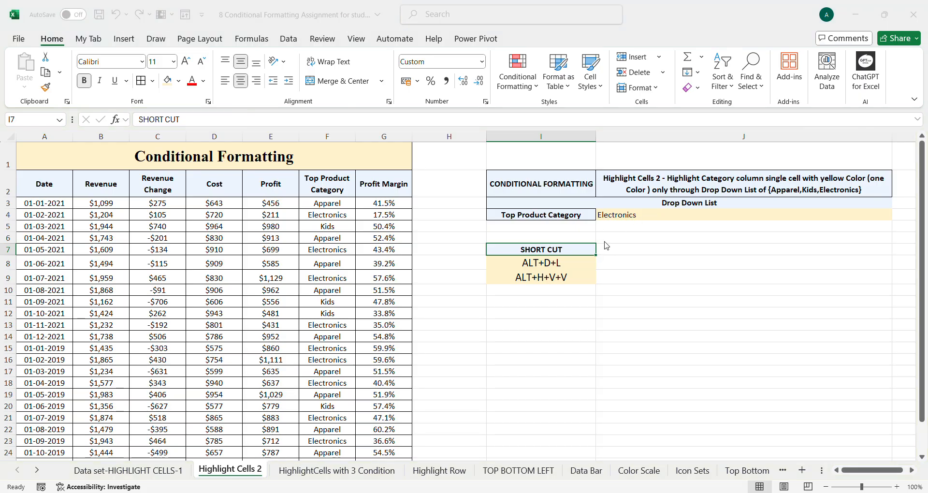
left_click(324, 207)
left_click_drag(323, 207, 333, 421)
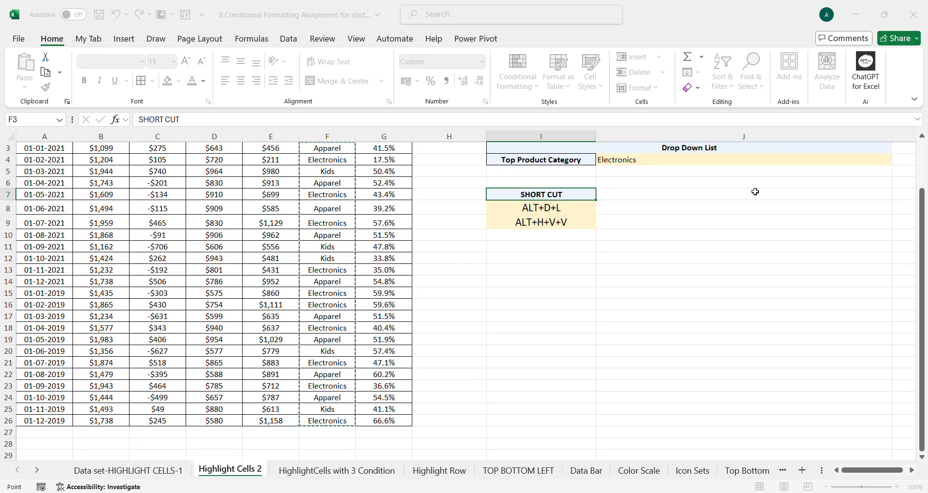
key("Return")
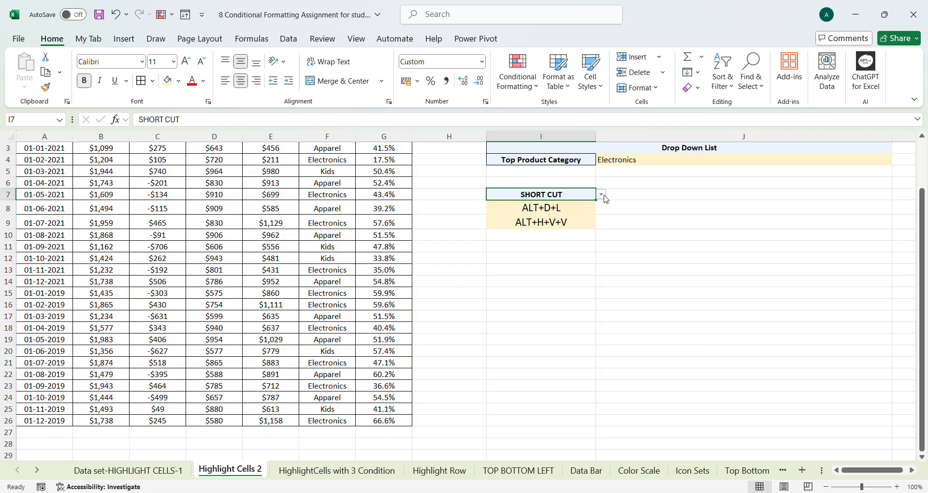
left_click(553, 276)
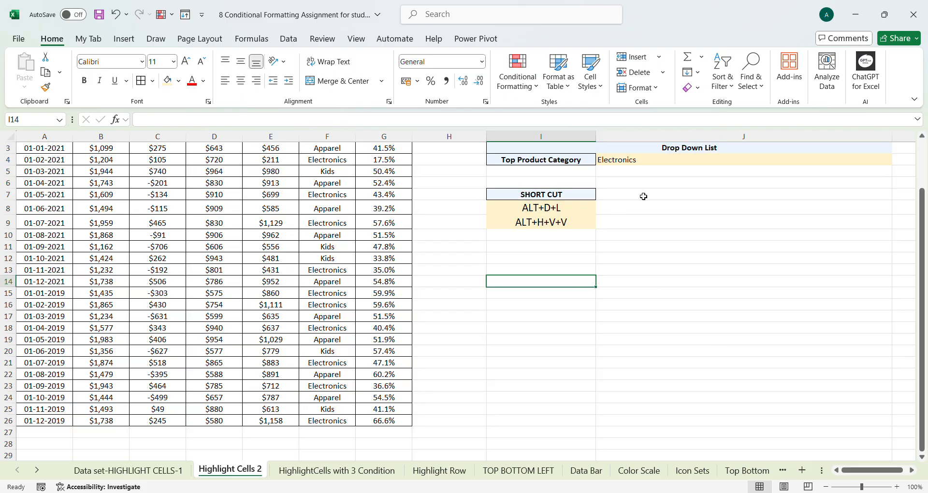
left_click(659, 161)
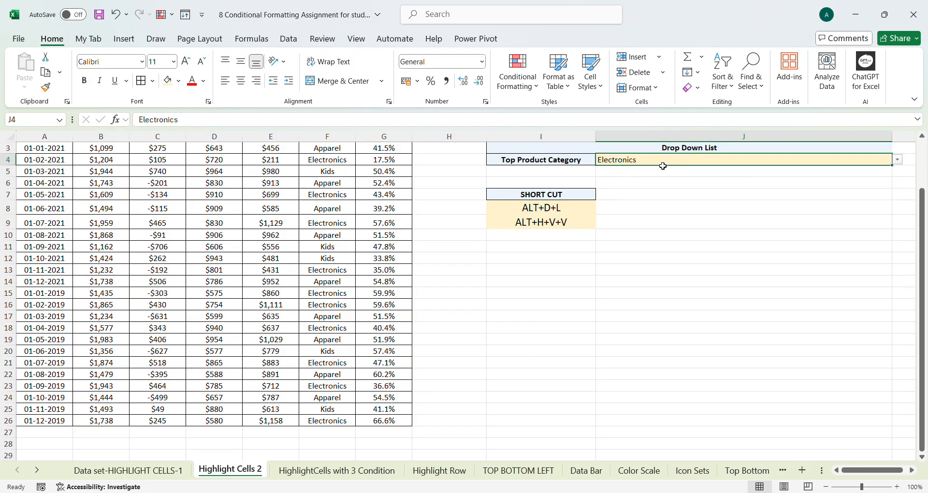
scroll(667, 218, "up", 2)
left_click(576, 219)
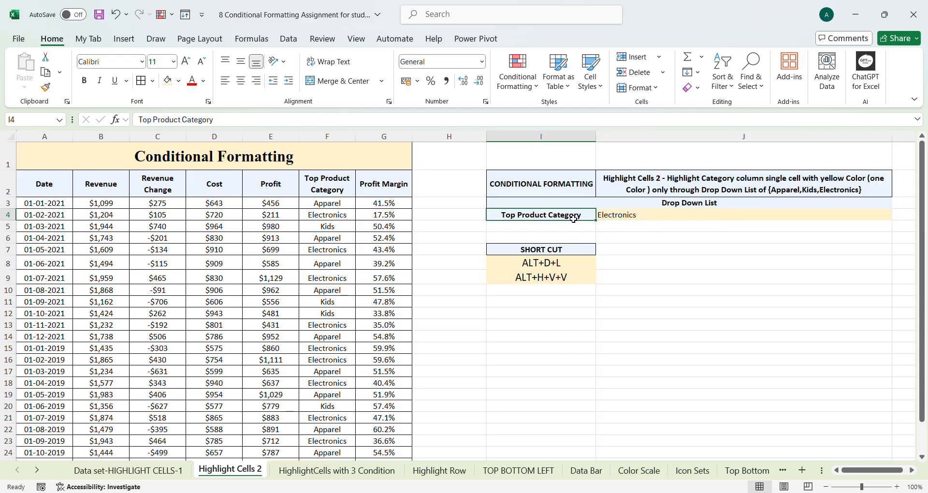
left_click(667, 219)
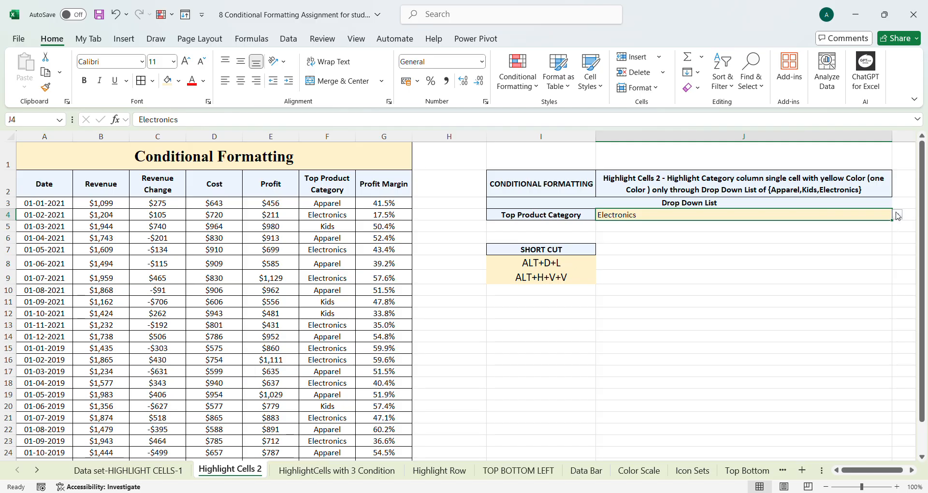
Add a conditional formatting rule to F3:F26 that highlights cells equal to J4 with light red fill and dark red text.
left_click_drag(327, 203, 338, 418)
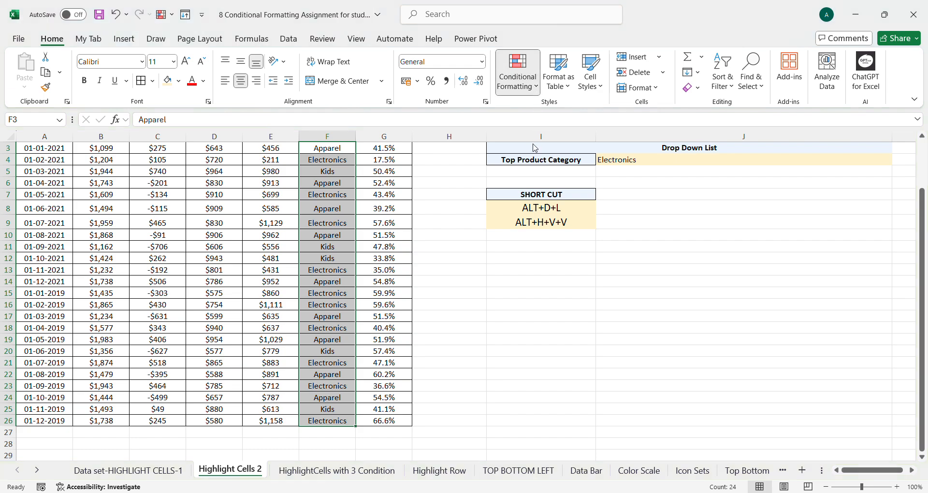
left_click(663, 210)
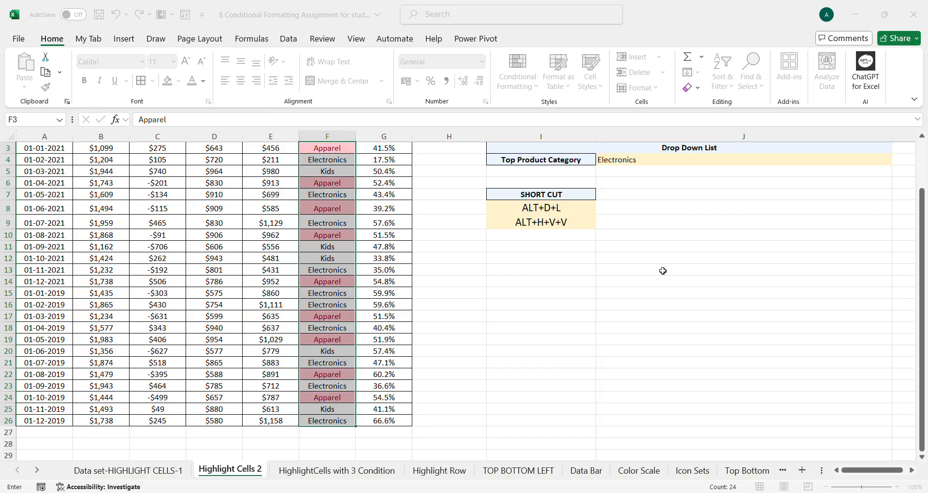
left_click(677, 159)
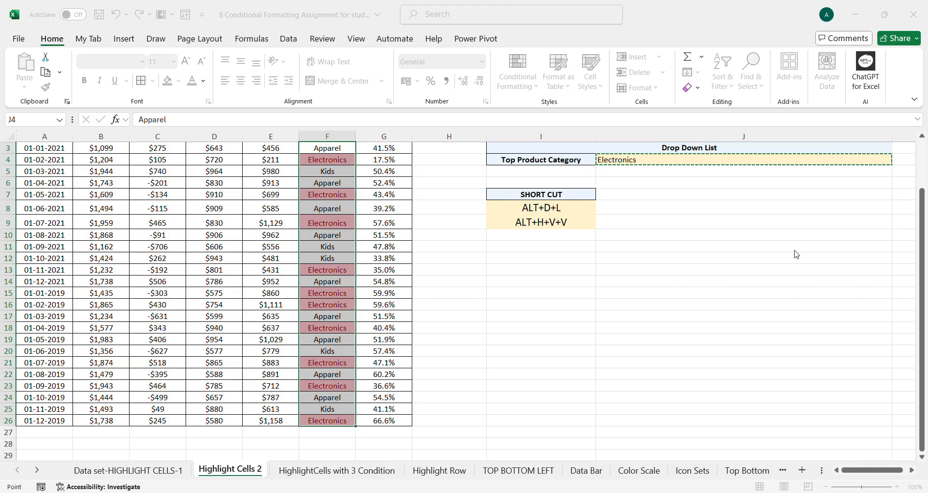
key("Return")
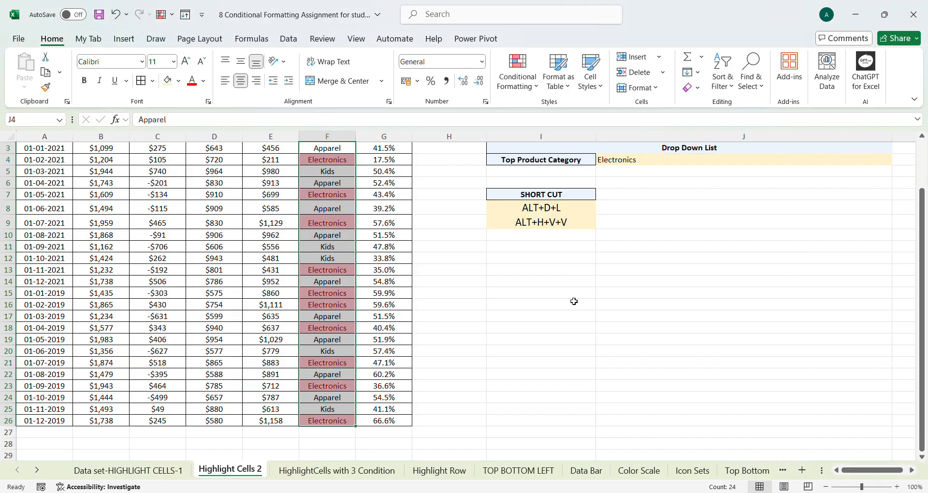
Choose Kids and then Apparel in the J4 drop-down to test the category highlighting.
scroll(736, 294, "up", 1)
left_click(870, 216)
left_click(897, 215)
left_click(747, 251)
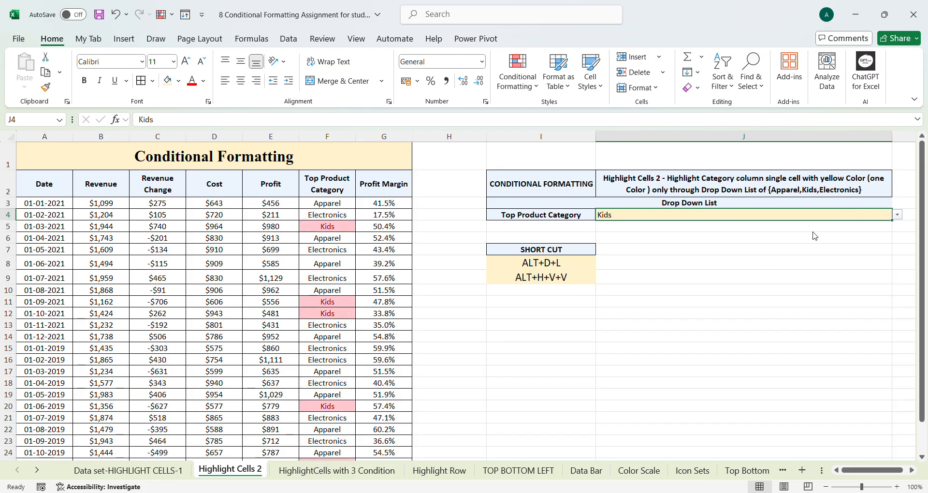
left_click(750, 230)
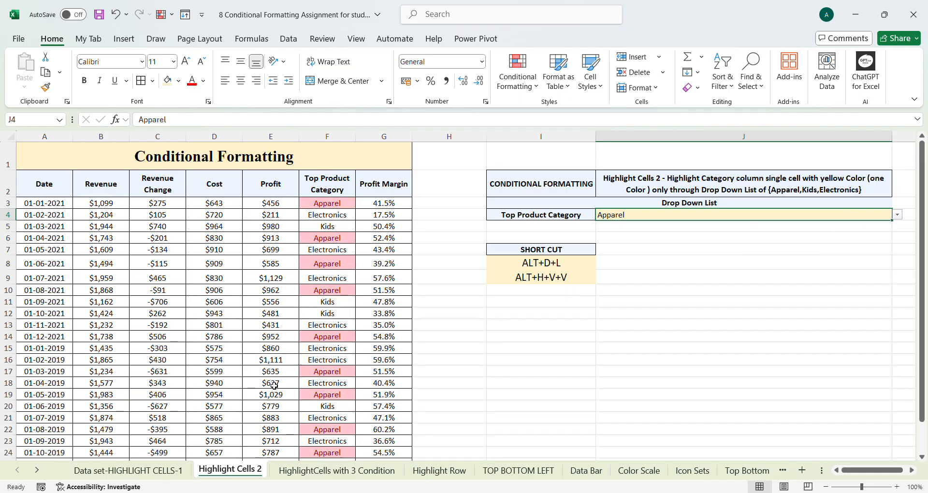
scroll(264, 423, "down", 1)
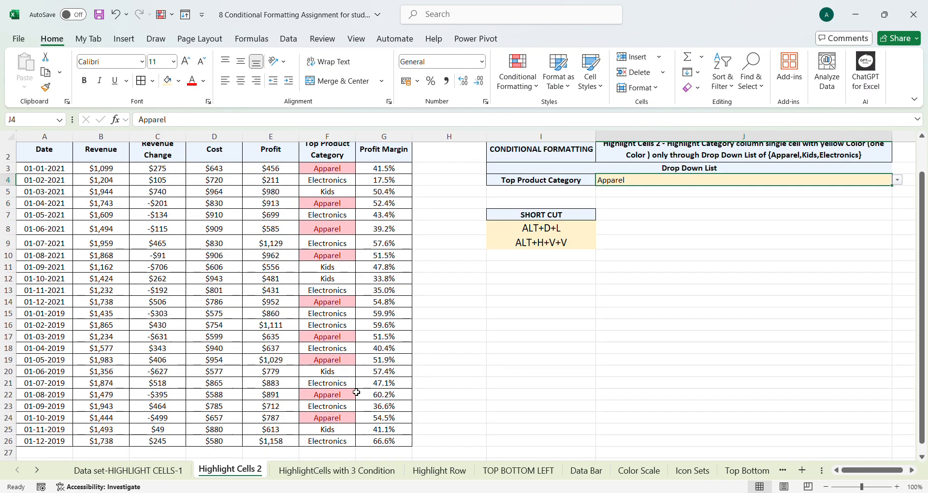
Open the HighlightCells with 3 Condition sheet and increase row 2's height until the whole instruction in J2 fits.
left_click(338, 473)
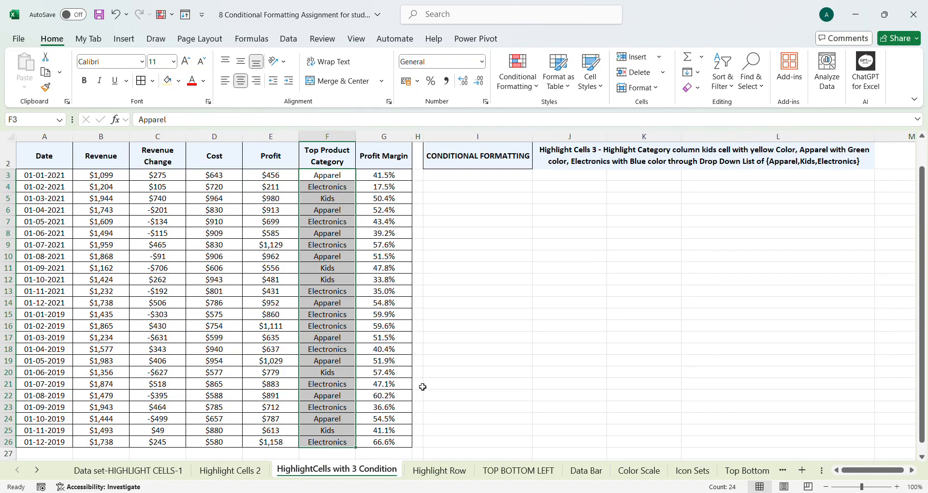
scroll(498, 371, "up", 1)
left_click_drag(868, 470, 871, 468)
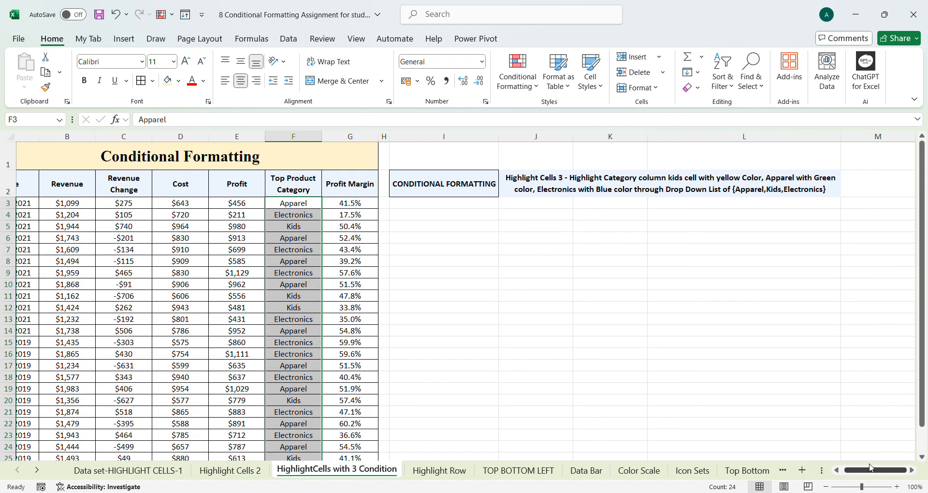
left_click(545, 186)
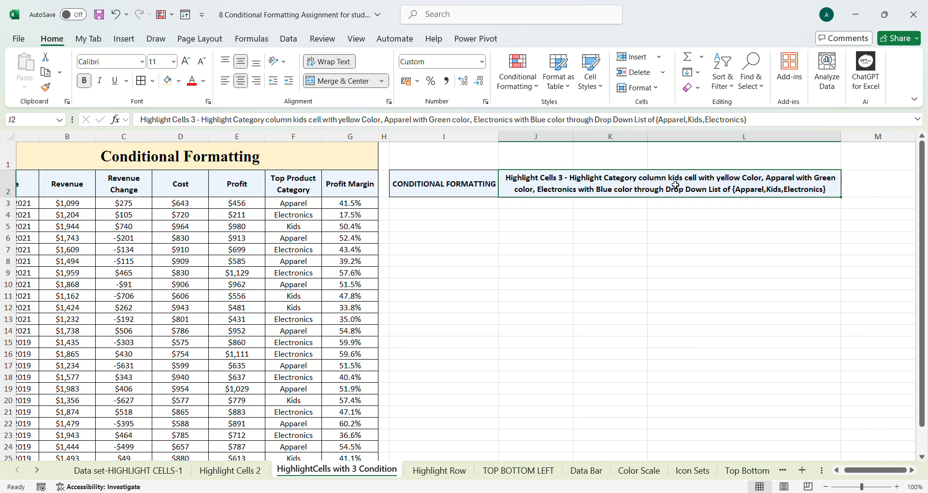
left_click(897, 487)
left_click(897, 486)
left_click(897, 487)
left_click(897, 487)
scroll(859, 413, "up", 1)
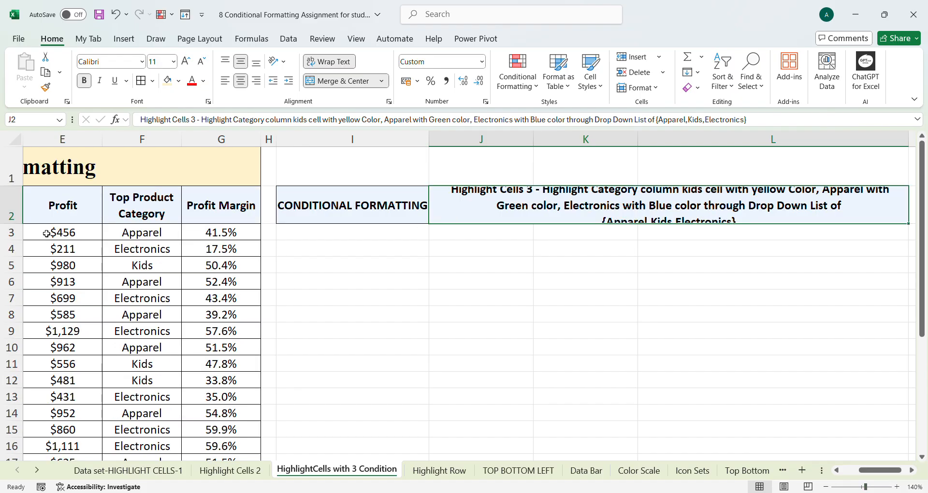
left_click_drag(5, 224, 4, 248)
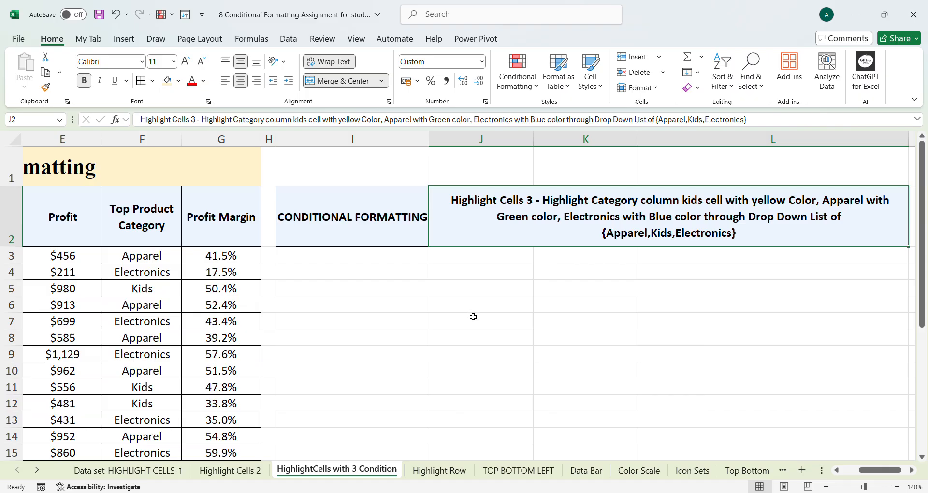
Enter the label TOP PRODUCT CATEGORY in I4.
left_click(405, 275)
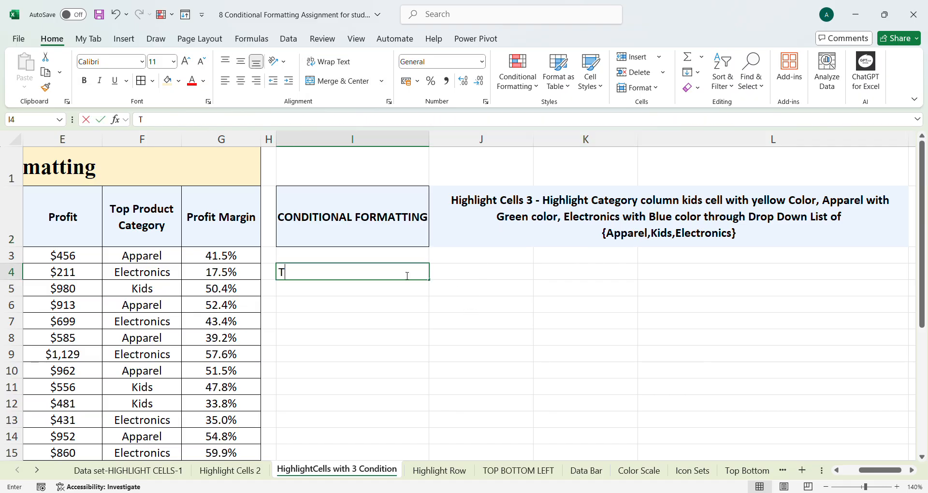
type("TOP PRODUCT CATEGORY")
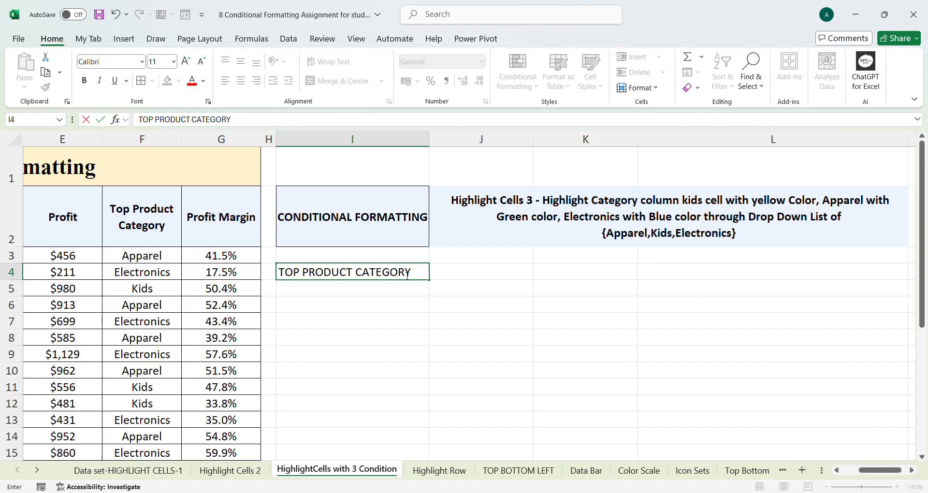
left_click(454, 271)
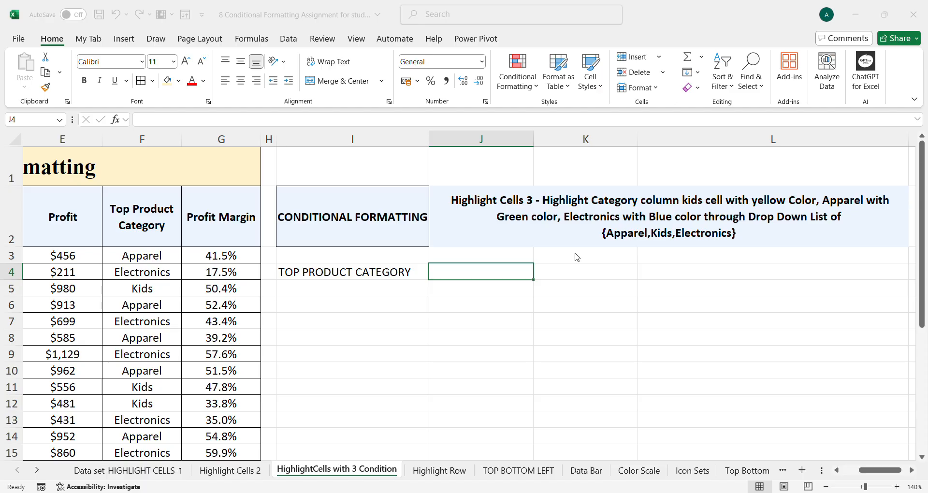
Add a data validation drop-down list of the product categories to J4 and choose the Electronics entry from it.
left_click(578, 269)
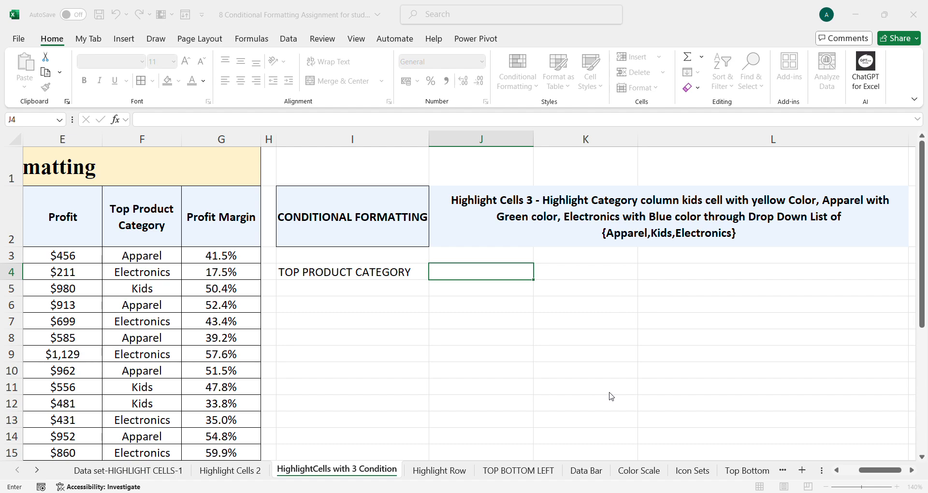
left_click(538, 274)
left_click(496, 306)
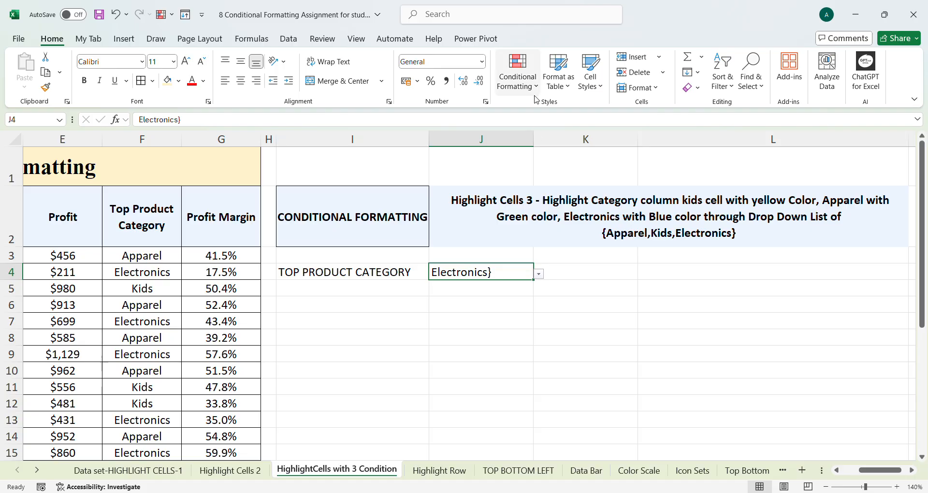
Remove the stray closing brace from J4's drop-down list source and choose Electronics in J4.
key("alt")
key("alt+Tab")
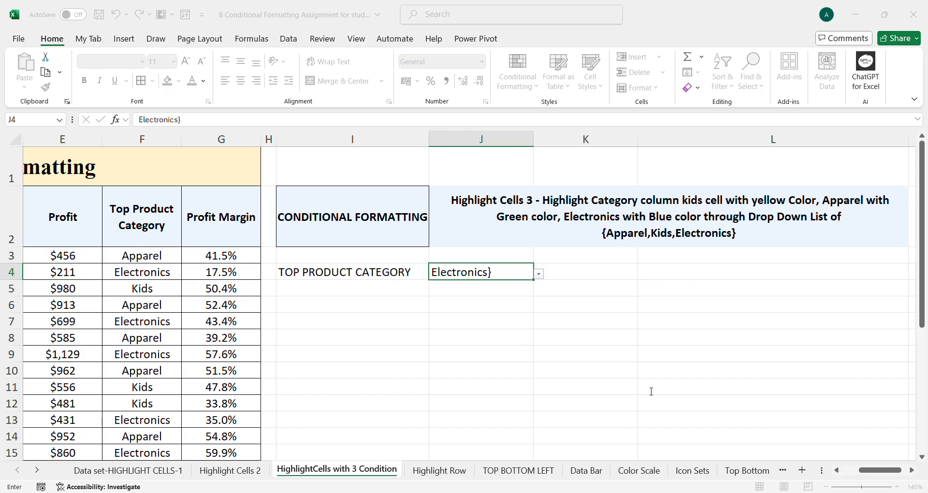
left_click(744, 453)
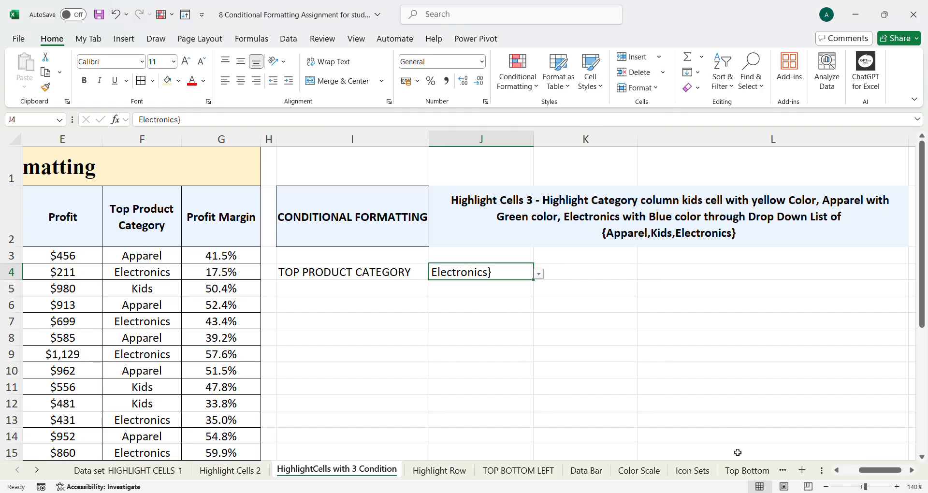
left_click(539, 274)
left_click(509, 296)
left_click(538, 275)
left_click(503, 307)
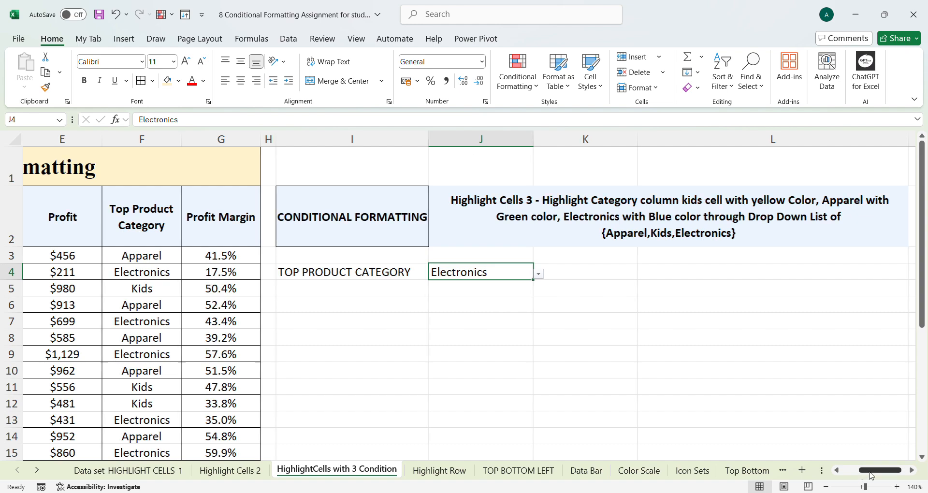
Add a conditional formatting rule to F3:F26 that fills cells equal to J4 with blue.
left_click_drag(872, 476, 846, 477)
left_click_drag(483, 255, 473, 420)
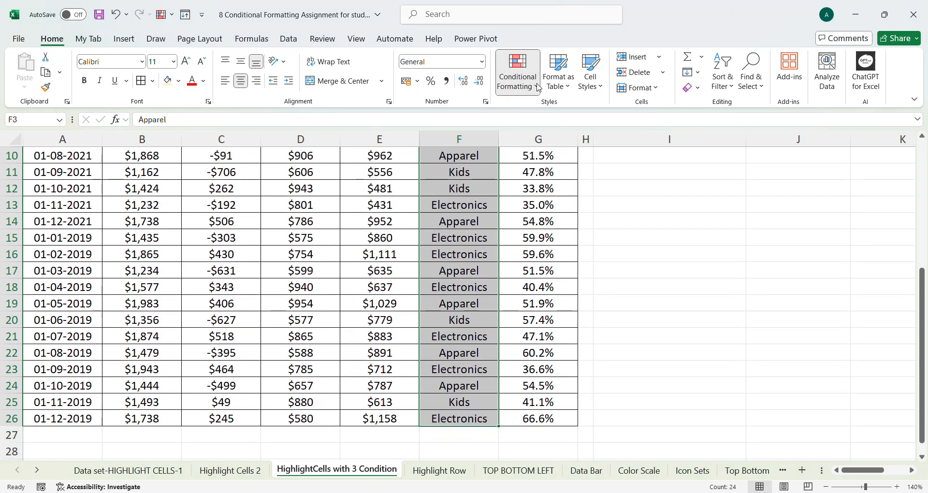
scroll(758, 285, "up", 3)
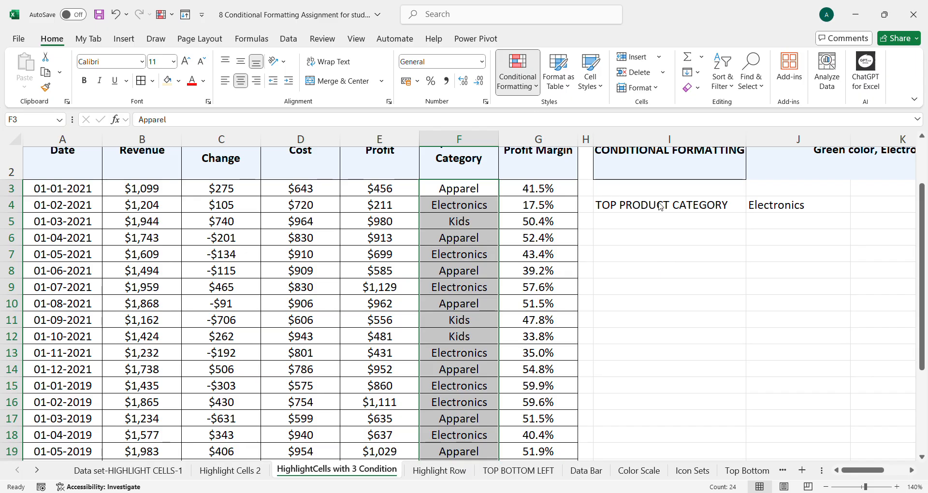
left_click(652, 221)
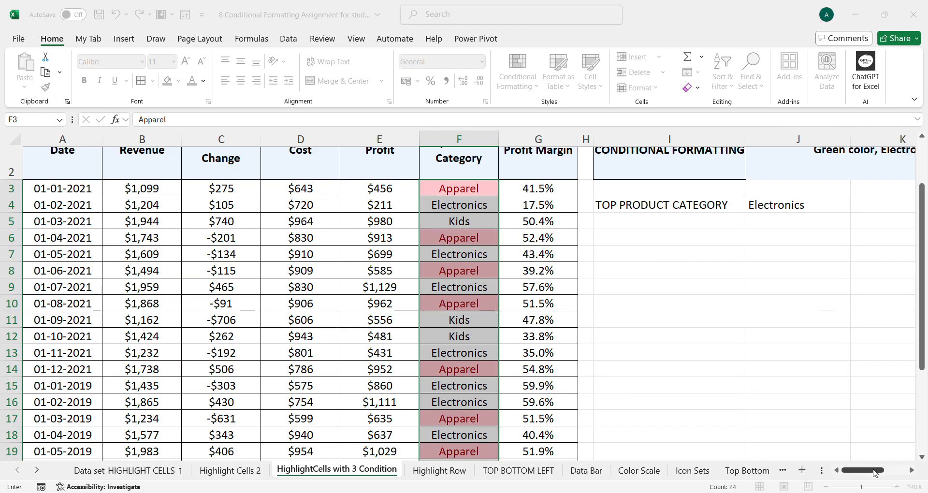
scroll(829, 316, "right", 5)
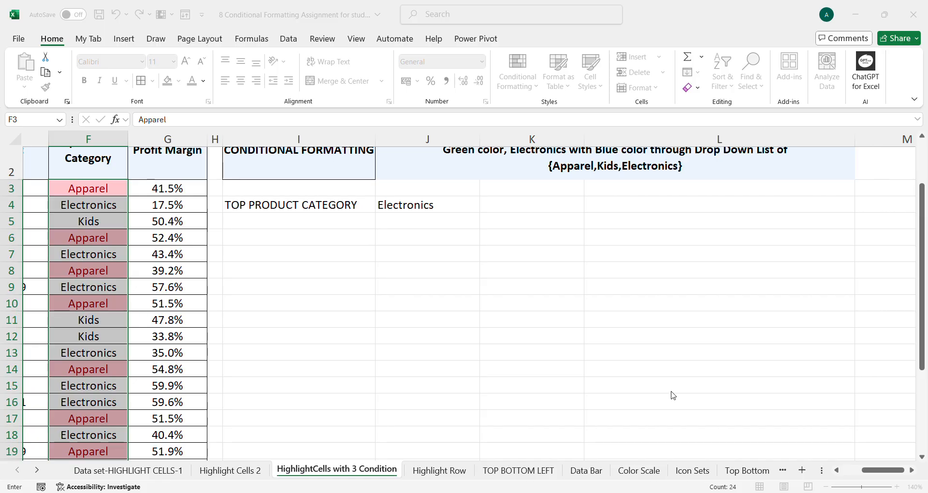
left_click(412, 213)
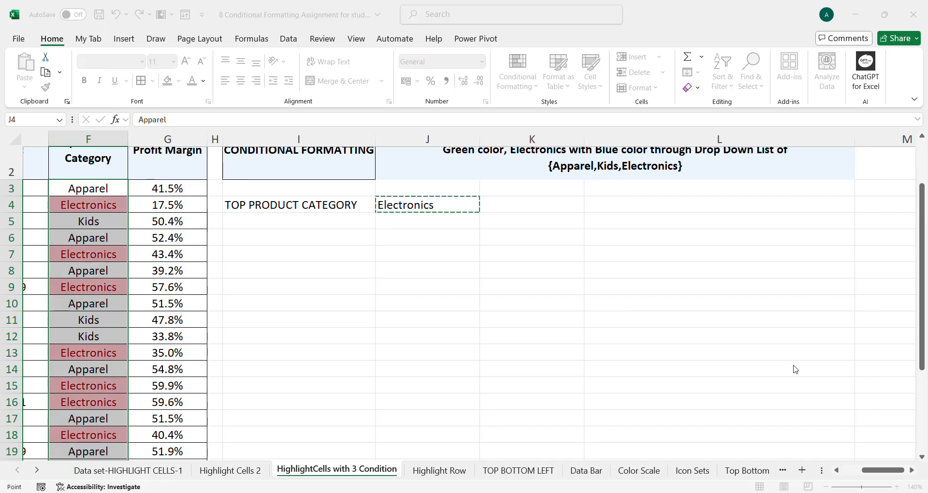
left_click(800, 393)
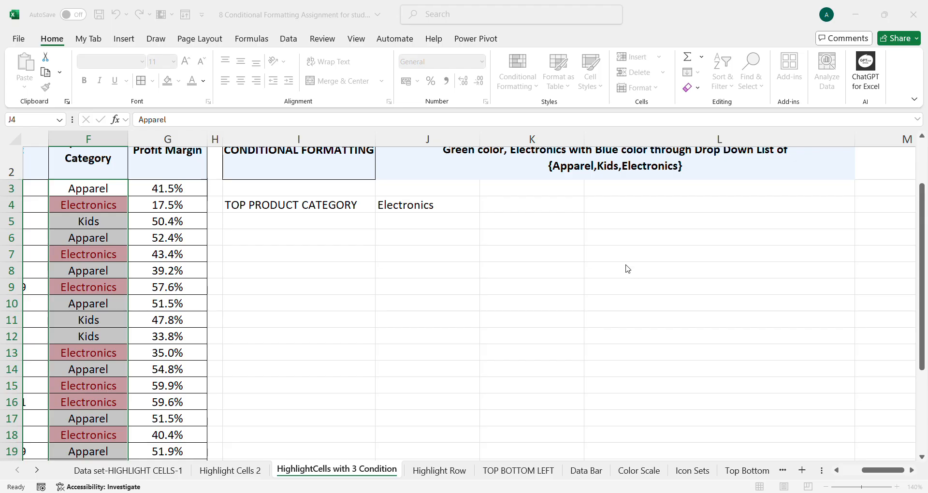
left_click(762, 482)
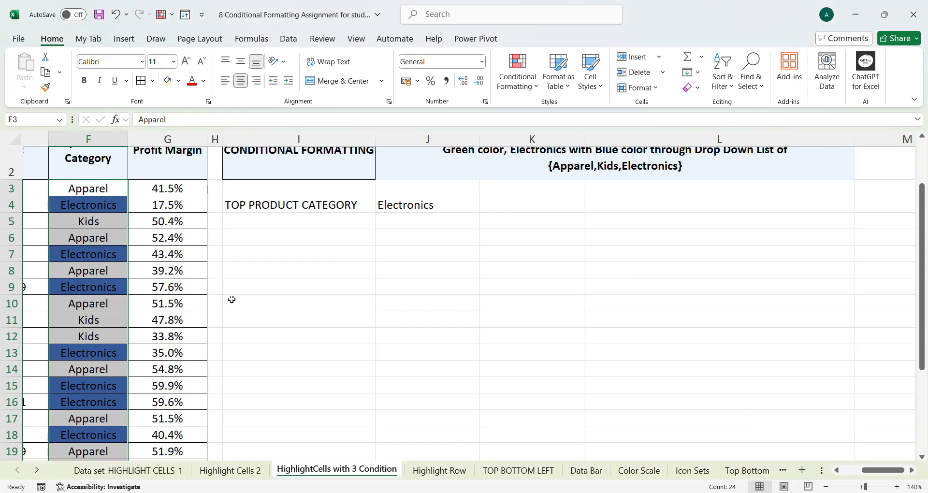
Choose Apparel in the J4 drop-down to test the blue highlighting rule.
left_click(476, 211)
left_click(485, 208)
left_click(448, 221)
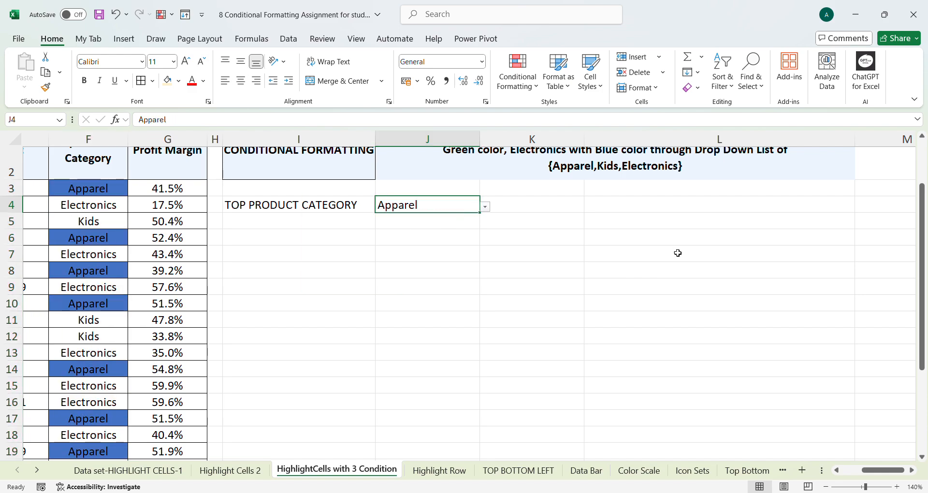
scroll(691, 248, "up", 2)
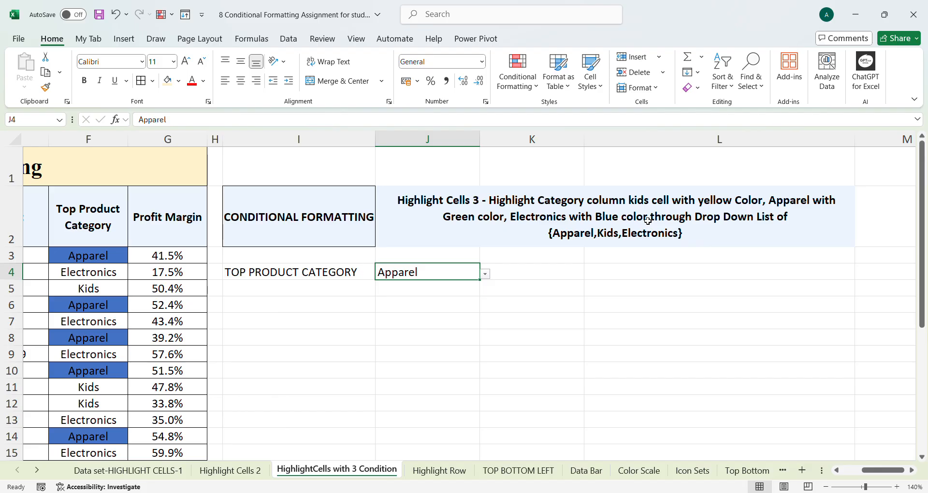
Add a conditional formatting rule to F3:F26 that highlights Apparel cells with green fill and dark green text.
left_click_drag(89, 256, 103, 441)
scroll(252, 327, "up", 3)
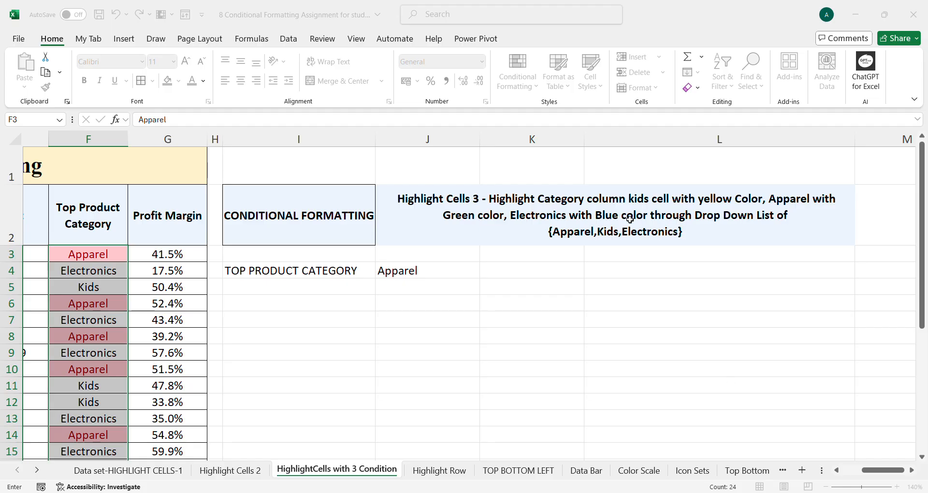
left_click(801, 389)
left_click(759, 415)
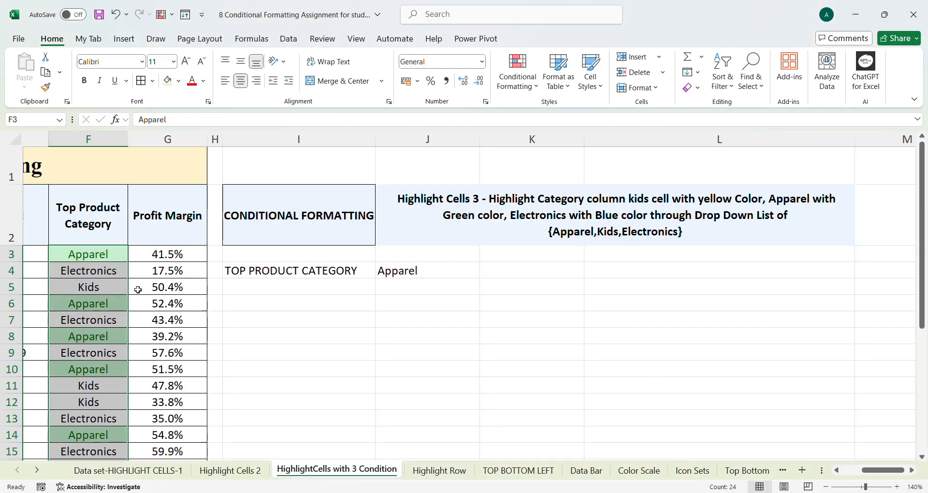
scroll(101, 265, "down", 1)
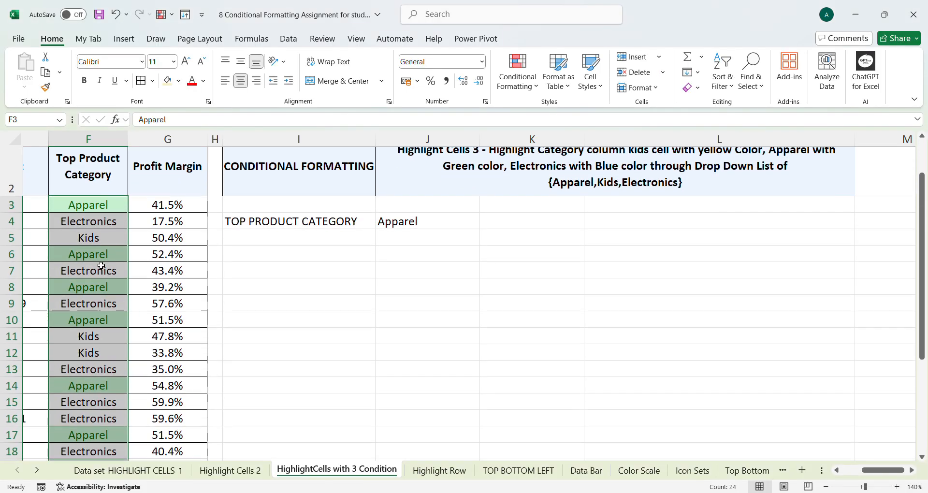
Add a conditional formatting rule to F3:F26 that fills cells containing Electronics with blue.
left_click_drag(89, 205, 125, 443)
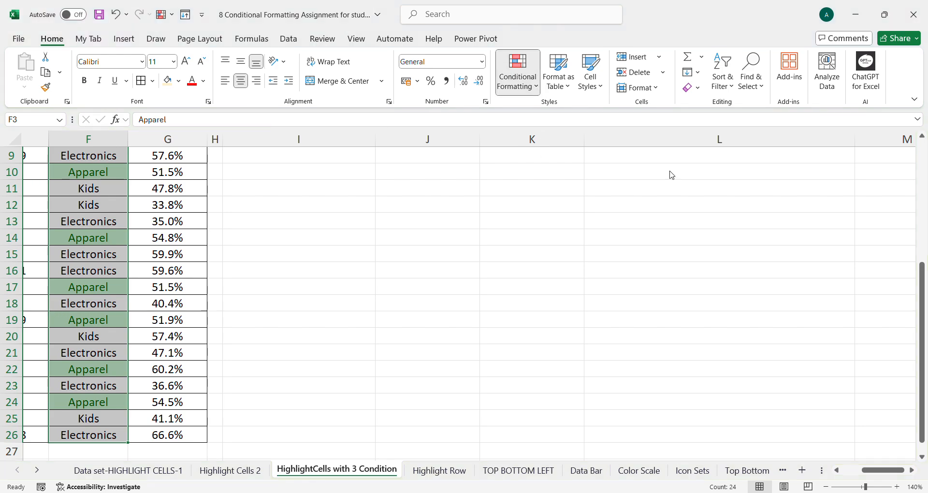
left_click(671, 207)
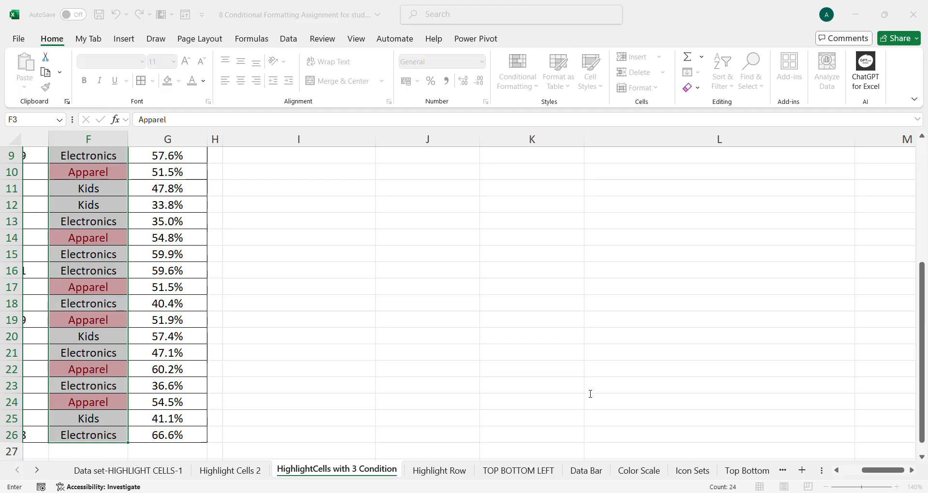
type("Ele")
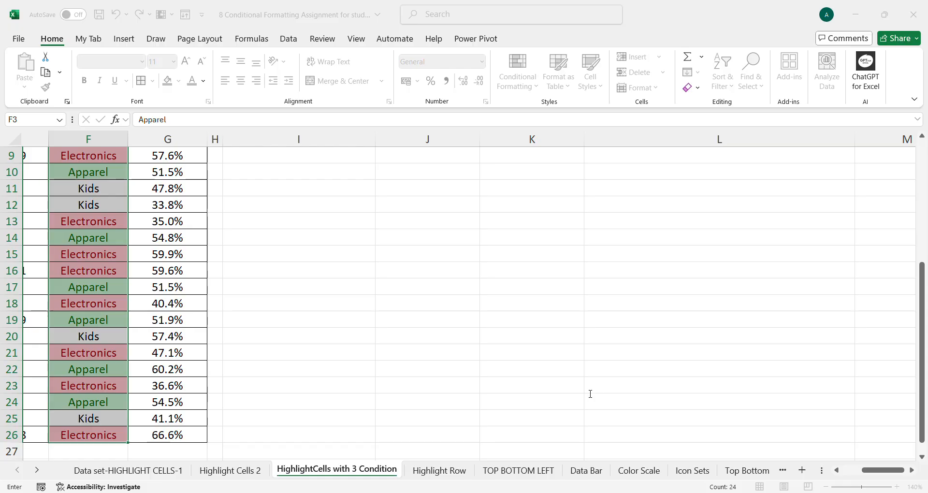
left_click(807, 391)
left_click(769, 488)
left_click(737, 415)
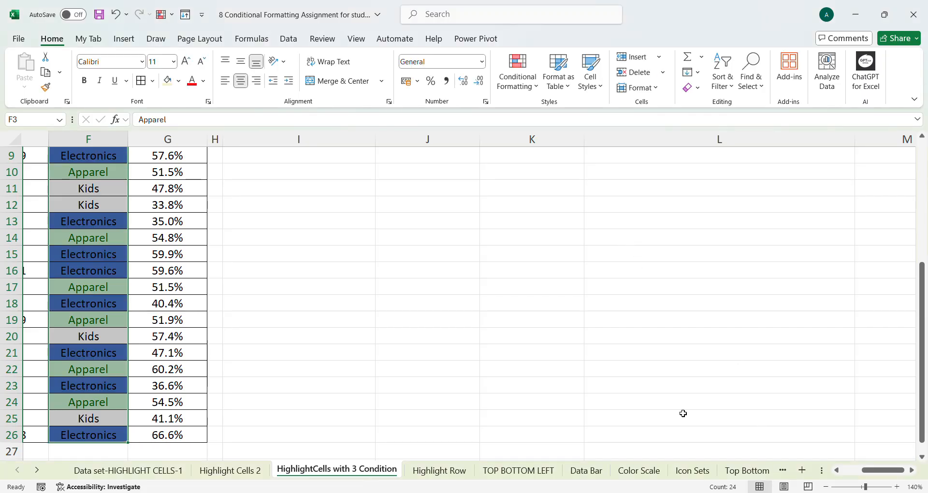
Add a conditional formatting rule to F3:F26 that highlights Kids cells with yellow fill and dark yellow text.
scroll(97, 387, "up", 2)
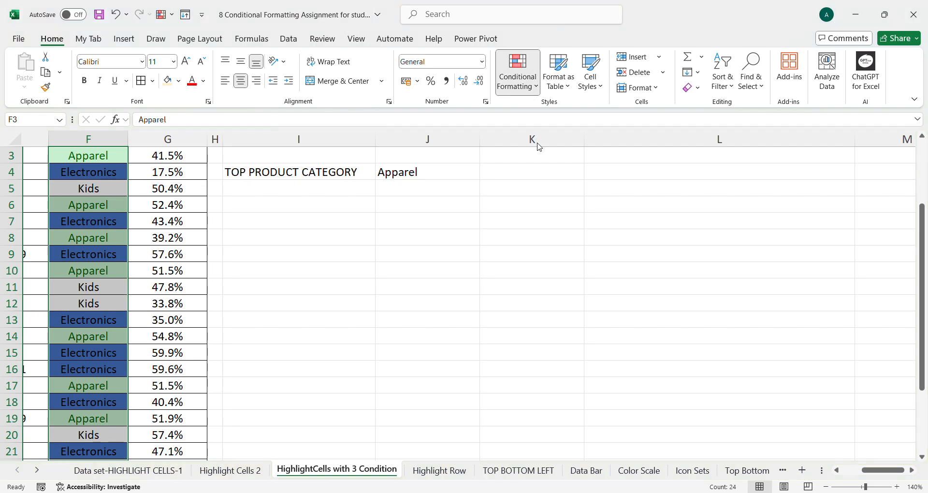
left_click(642, 198)
type("k")
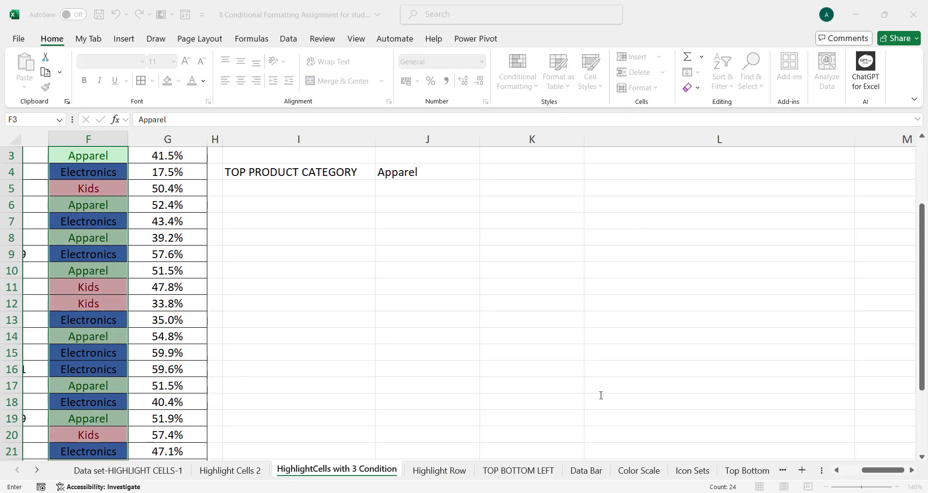
left_click(728, 391)
left_click(731, 416)
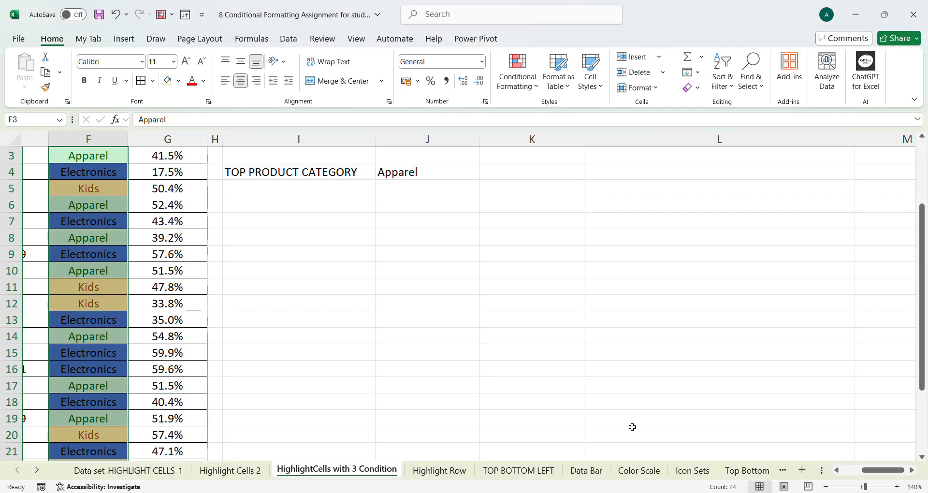
Review the three category colours down the Top Product Category column, from row 3 to row 26.
scroll(275, 383, "up", 1)
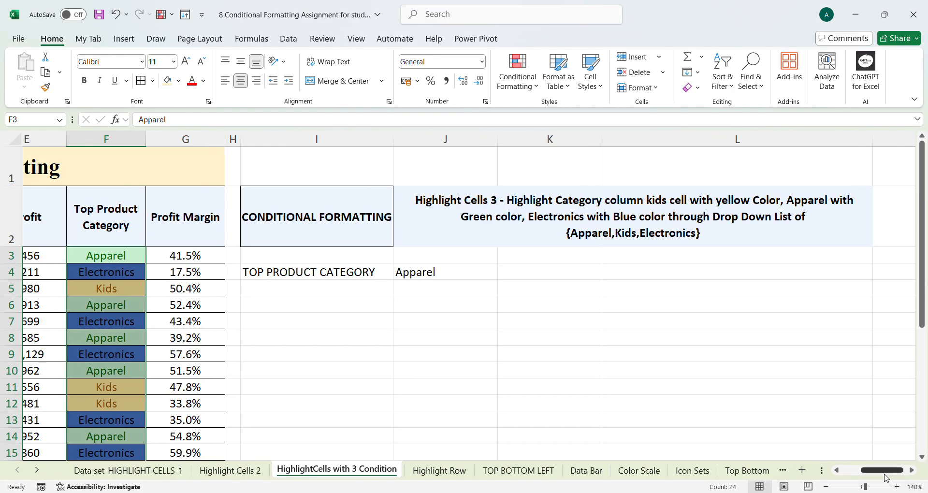
scroll(860, 476, "left", 3)
scroll(535, 329, "down", 5)
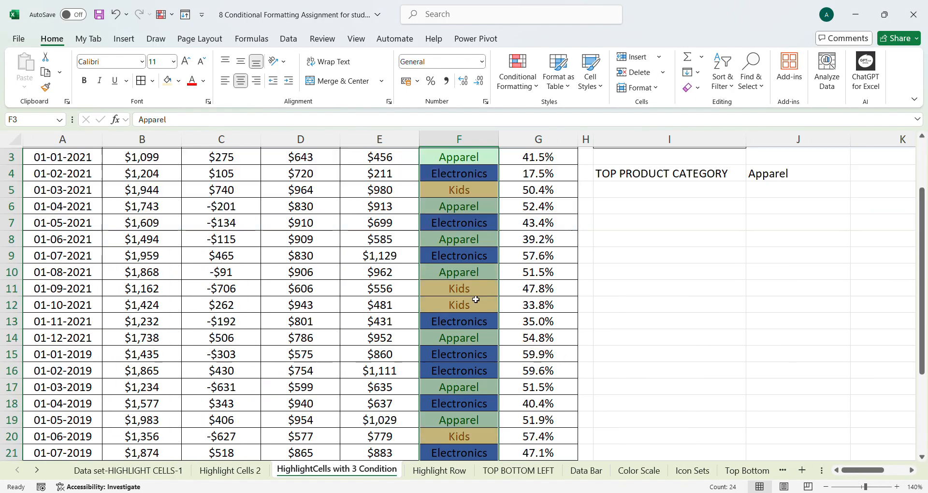
scroll(469, 352, "up", 5)
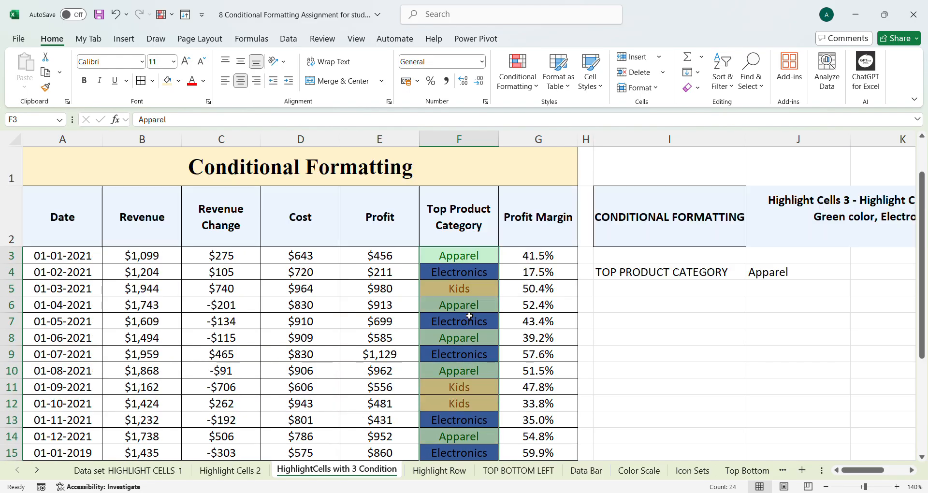
scroll(477, 295, "down", 2)
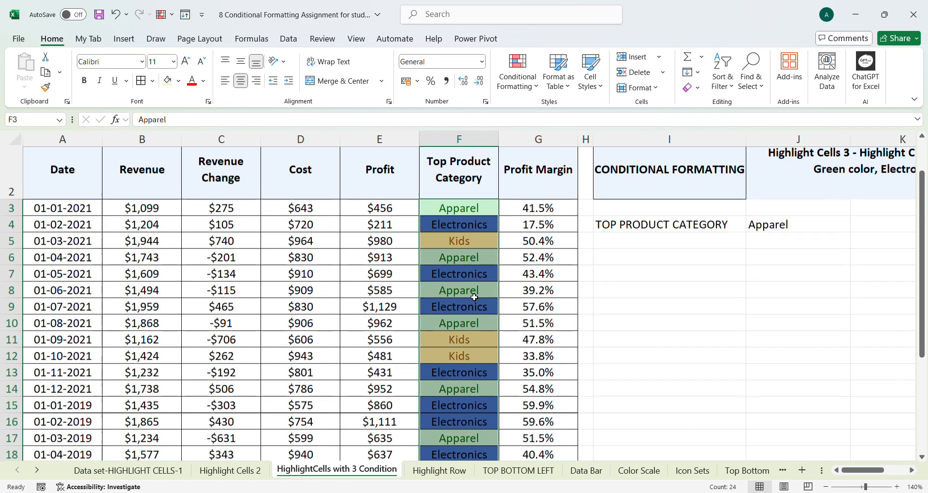
scroll(481, 358, "up", 2)
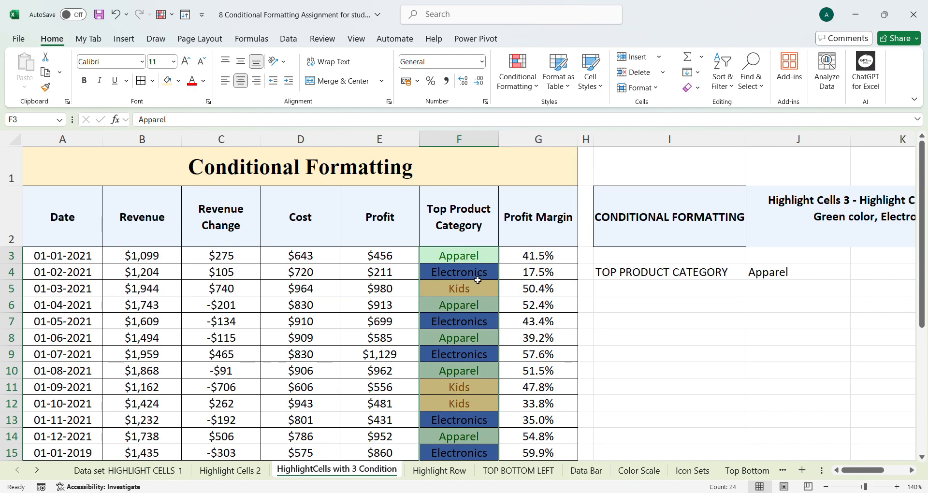
scroll(484, 396, "down", 2)
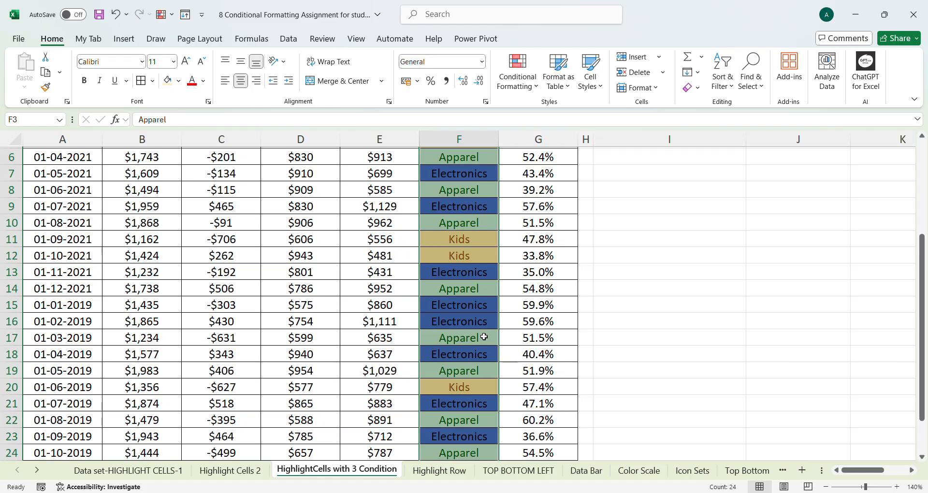
scroll(484, 337, "down", 2)
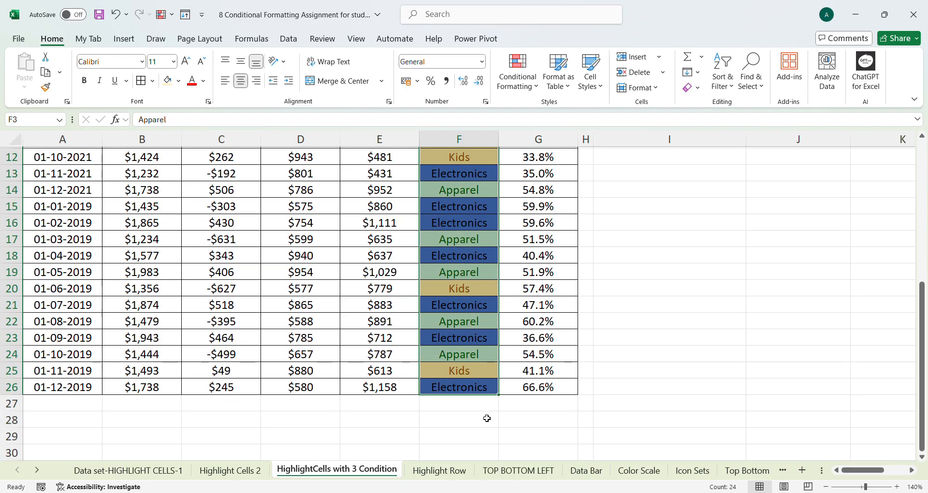
Open the Highlight Row sheet and select the data range A3:G26 below the headers.
left_click(447, 475)
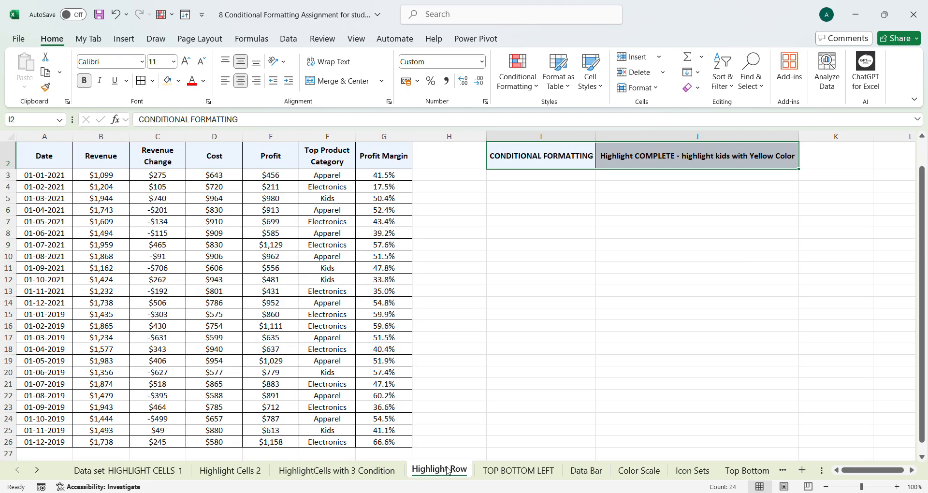
scroll(461, 389, "up", 1)
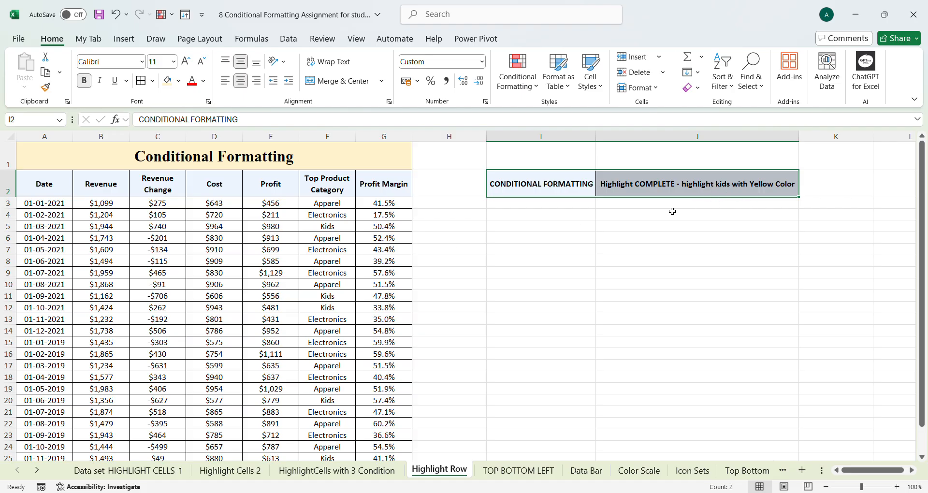
left_click_drag(45, 203, 389, 443)
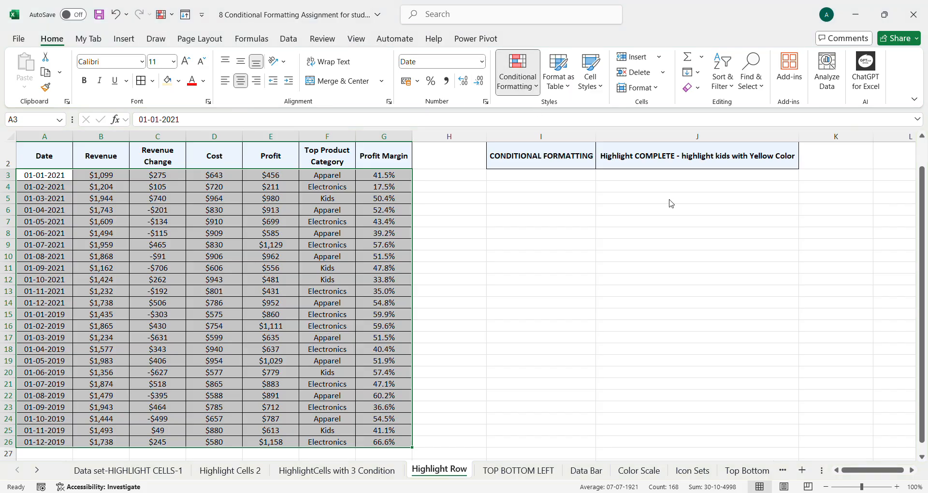
left_click(673, 214)
left_click(803, 355)
Add a formula-based conditional formatting rule to A3:G26 that tests F3 for Kids and fills matches with yellow.
left_click(535, 88)
left_click(557, 242)
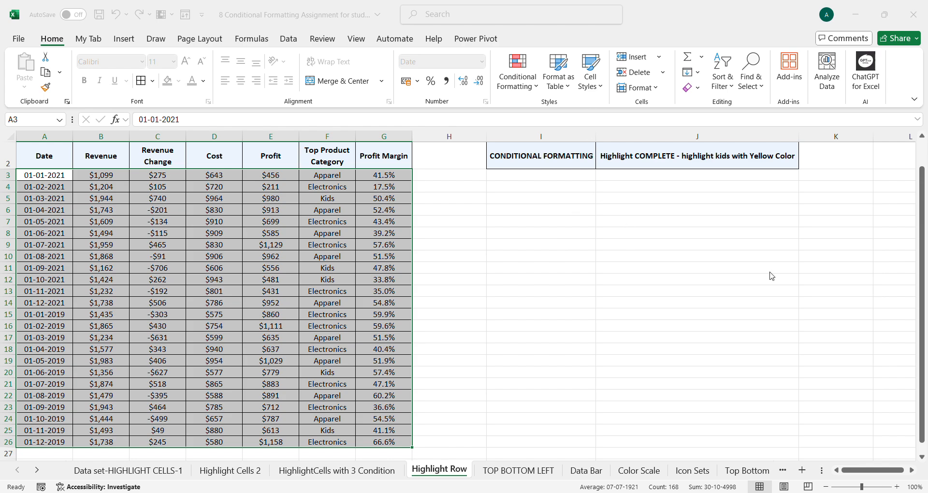
left_click(808, 269)
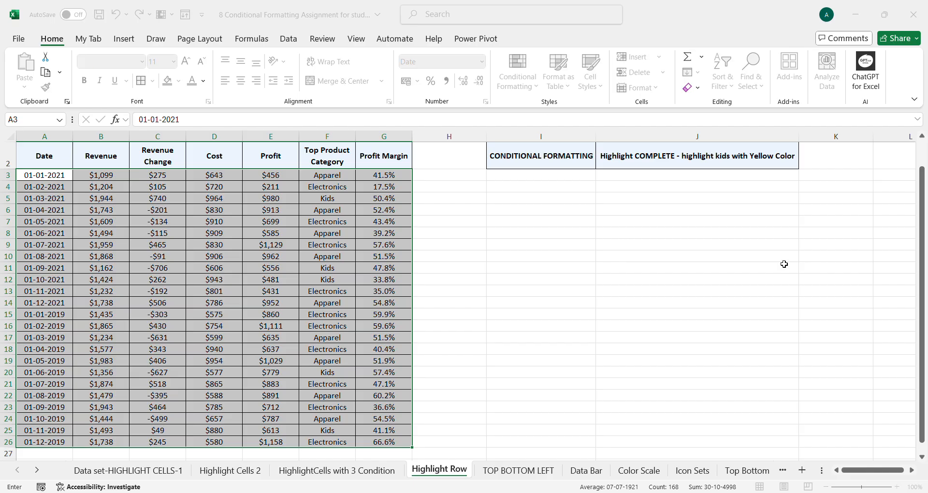
key("Right")
key("Right")
key("Right")
key("Right")
key("Right")
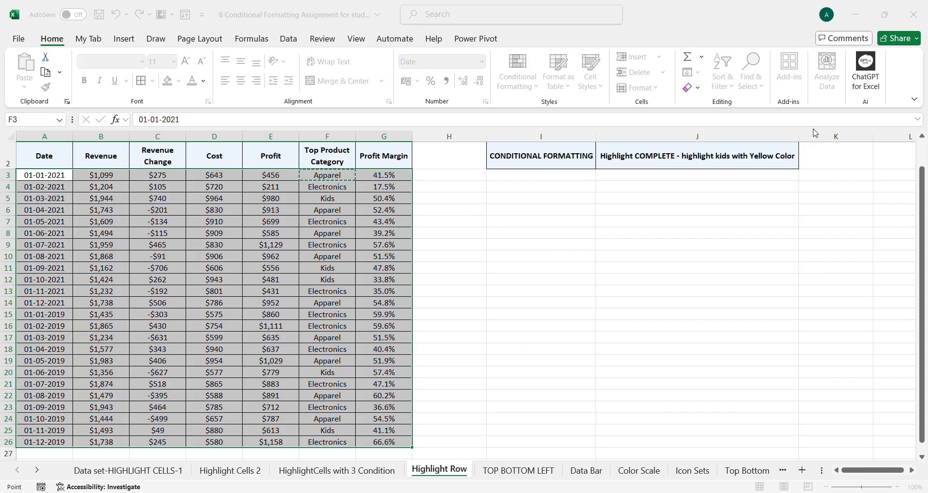
type("=")
left_click(799, 278)
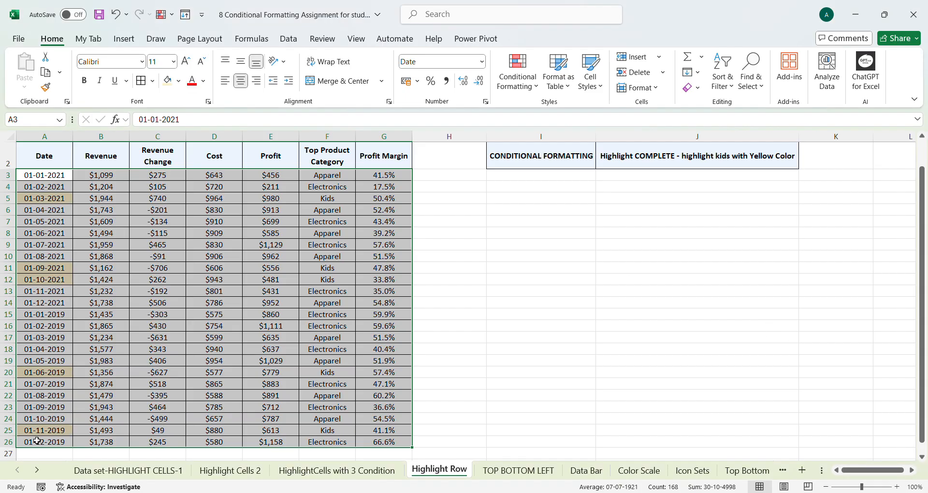
Try to correct the Kids rule for A3:G26 through the conditional formatting rules manager.
left_click(536, 88)
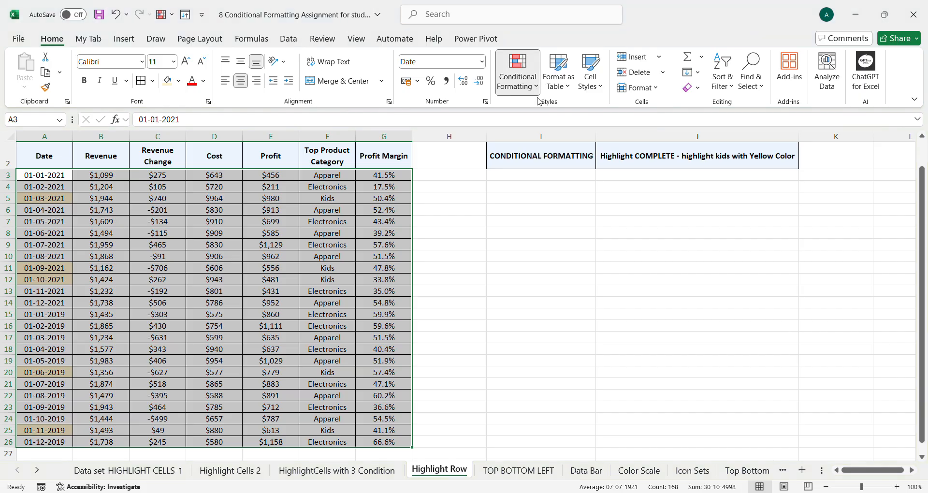
left_click(552, 270)
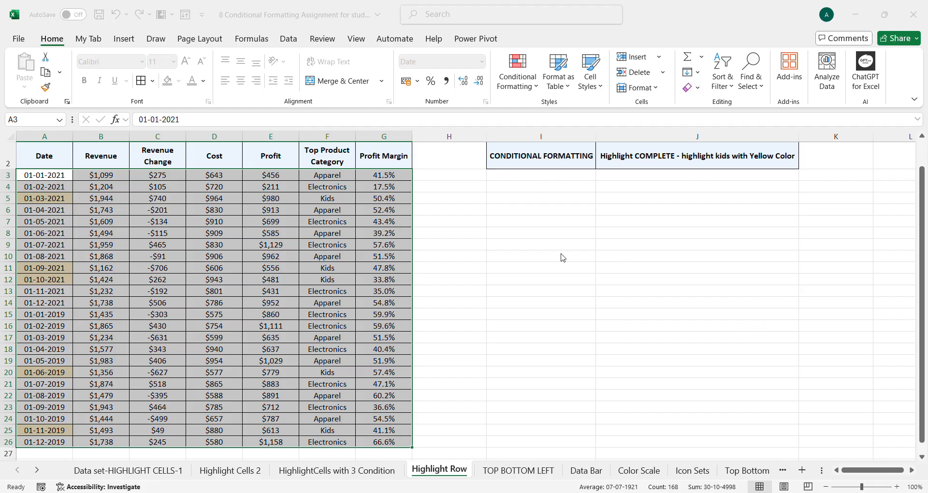
left_click(532, 266)
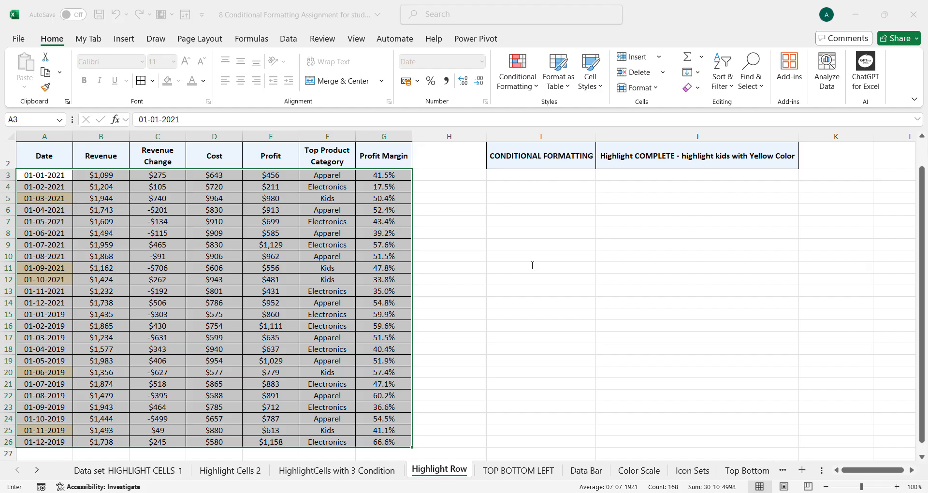
left_click(742, 328)
left_click(858, 209)
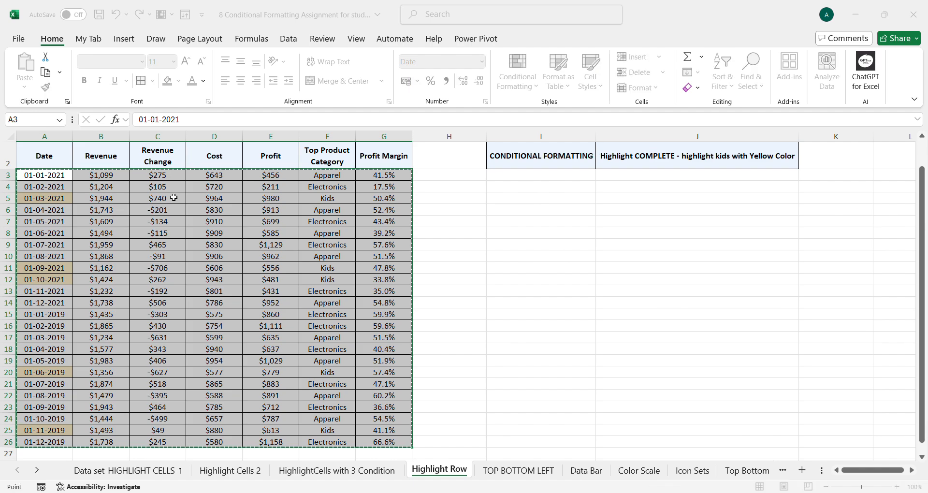
left_click(437, 163)
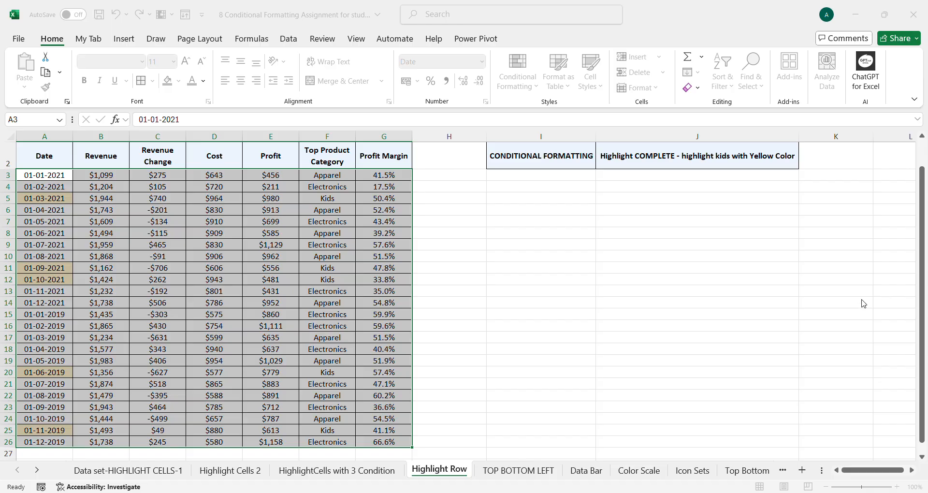
left_click(839, 211)
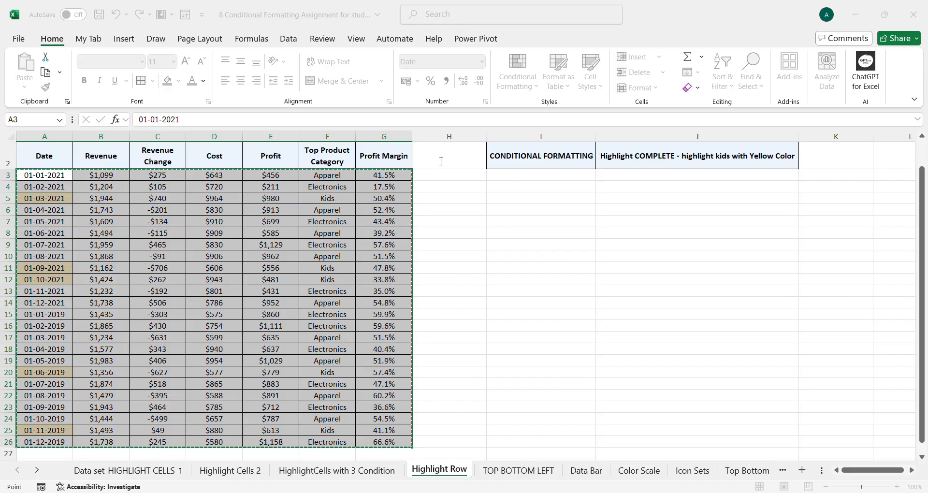
type("=")
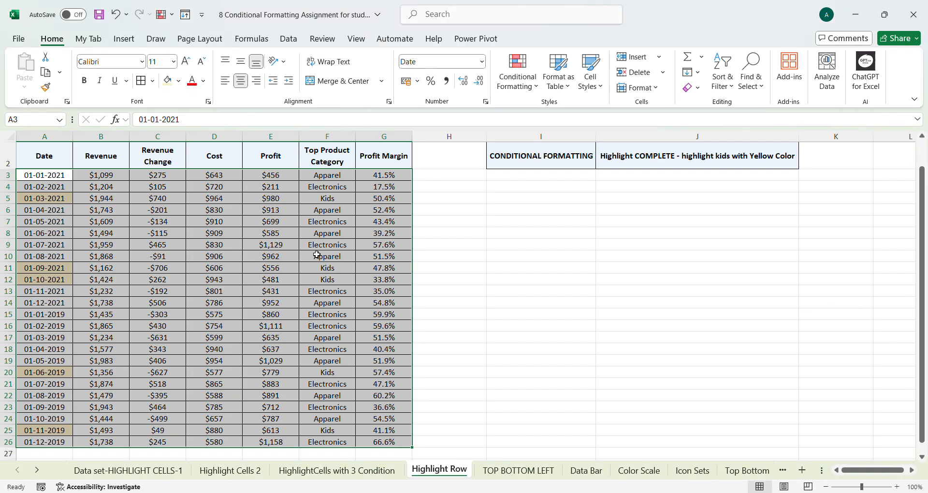
Reselect A3:G26 and correct the Kids formatting rule so it fills every cell of the matching rows with yellow.
left_click_drag(45, 175, 409, 443)
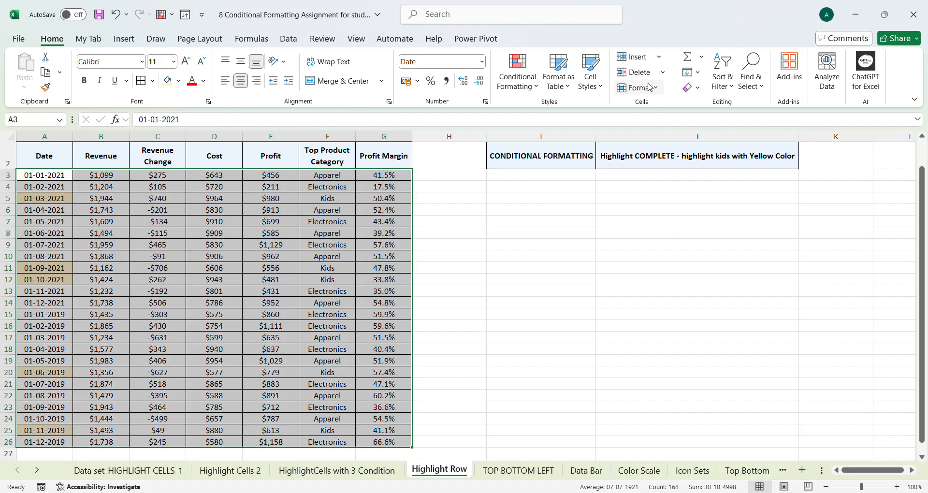
left_click(536, 92)
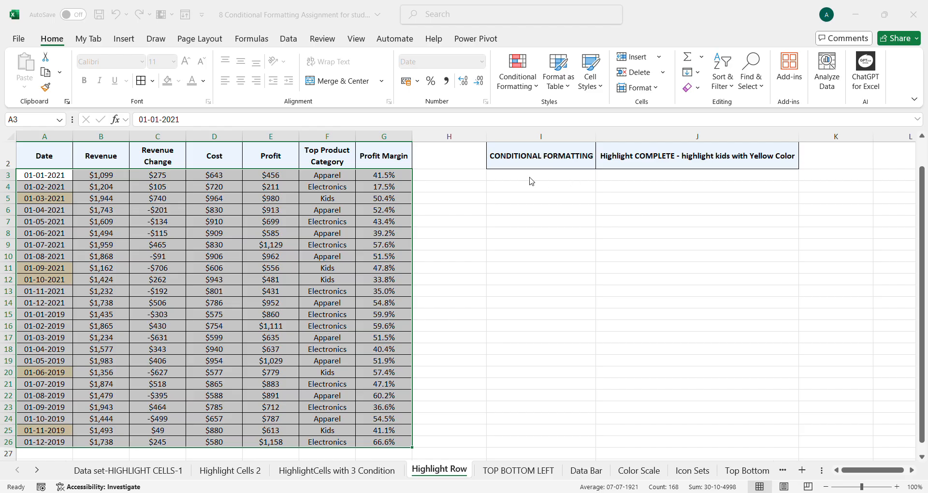
left_click(533, 269)
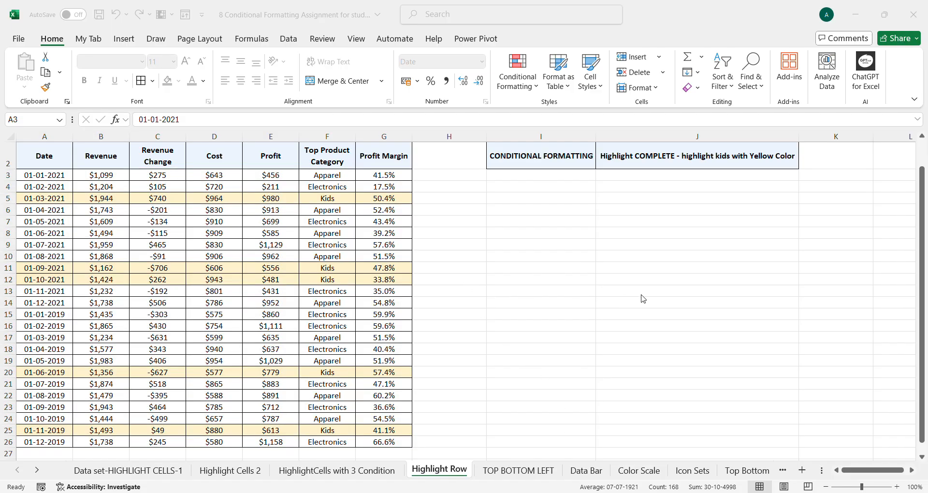
Review the Kids formatting rule and its range A3:G26 on the Highlight Row sheet.
left_click(538, 268)
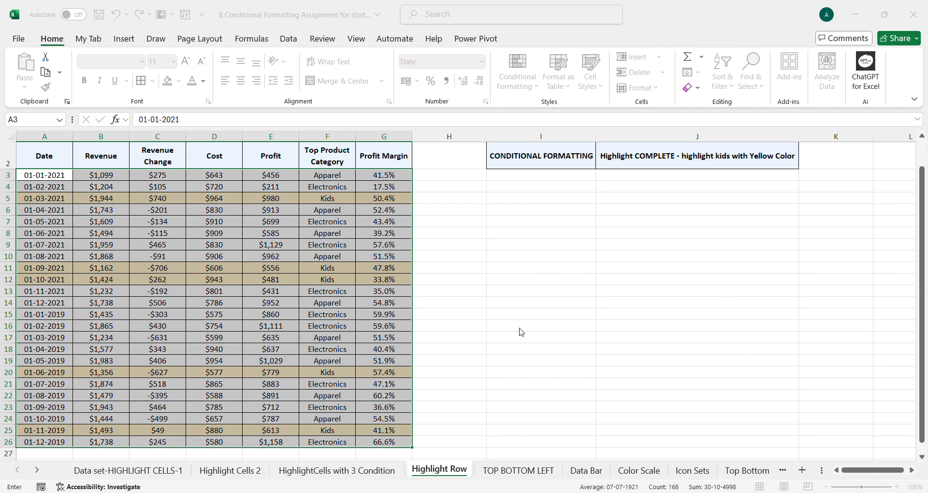
left_click(737, 324)
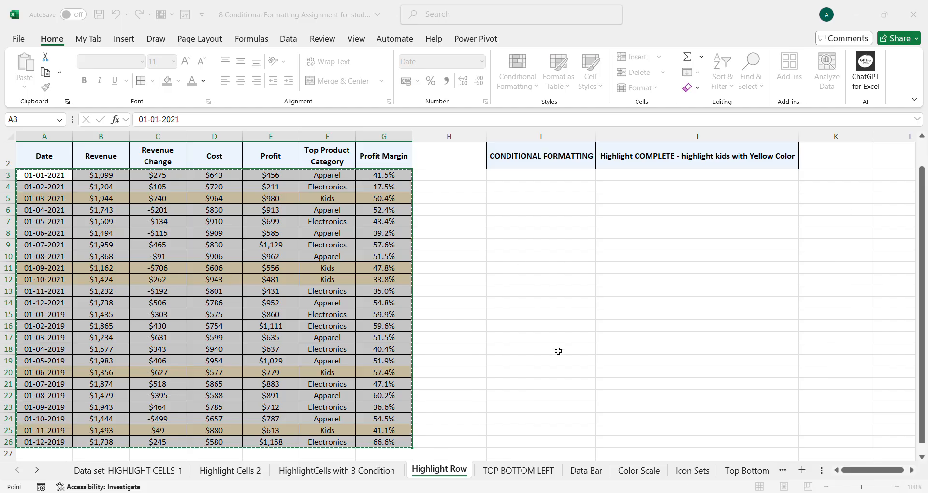
scroll(559, 357, "up", 1)
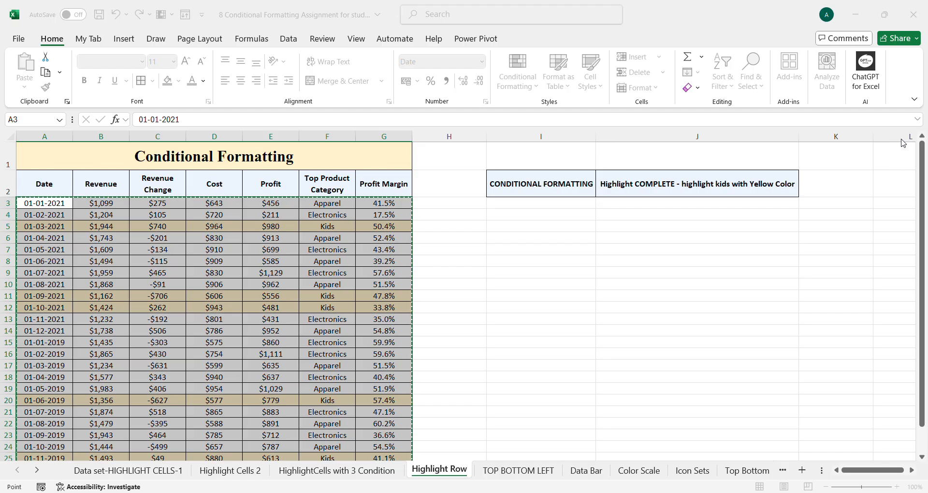
left_click(900, 294)
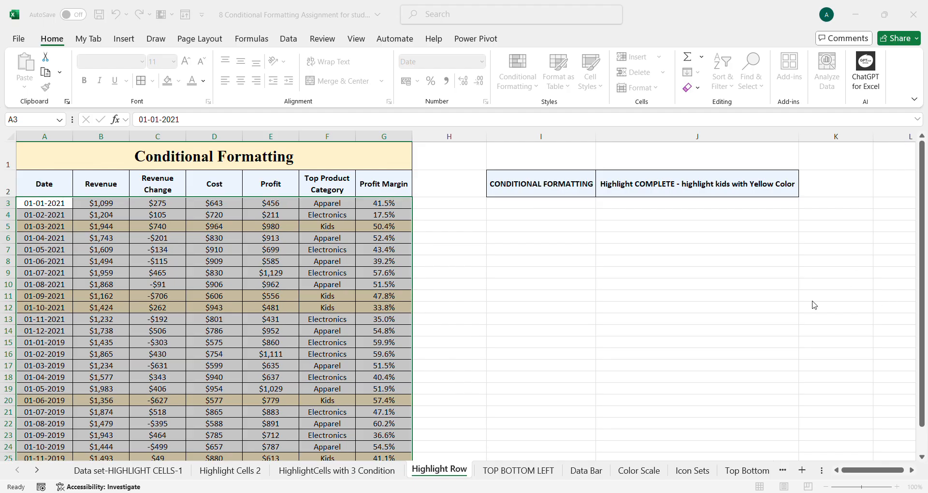
Open the TOP BOTTOM LEFT sheet and zoom it to 150%, showing the first columns.
left_click(532, 471)
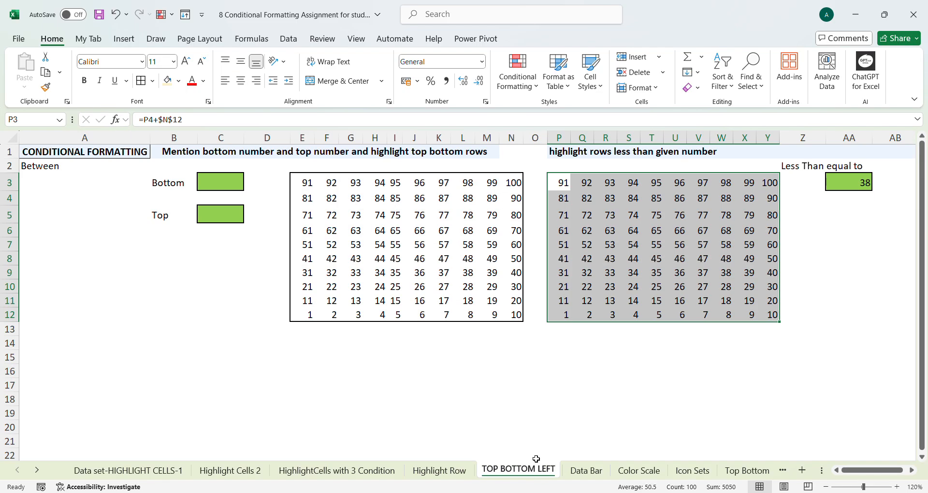
left_click(897, 487)
left_click(897, 487)
left_click(897, 487)
left_click_drag(861, 470, 812, 471)
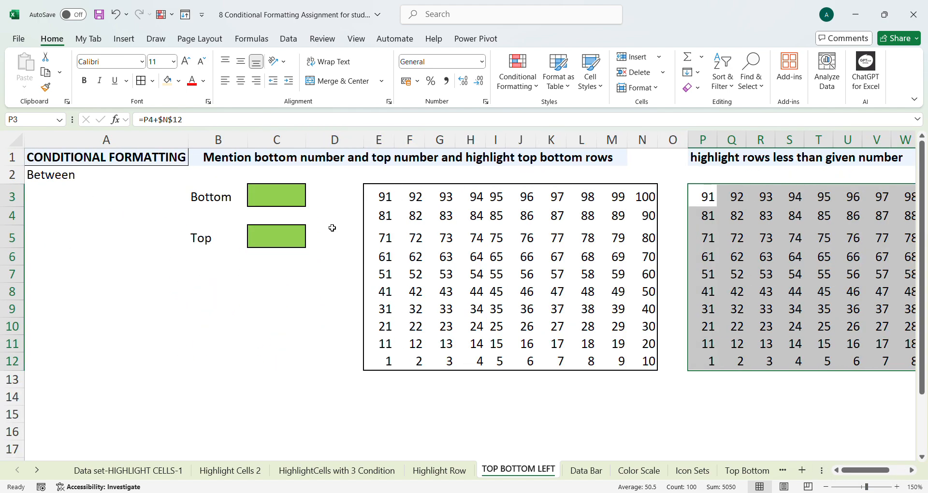
Examine the number grid E3:N12, the second grid P3:Y12 and the Less Than equal to value in AA3.
left_click(382, 201)
left_click_drag(381, 201, 640, 361)
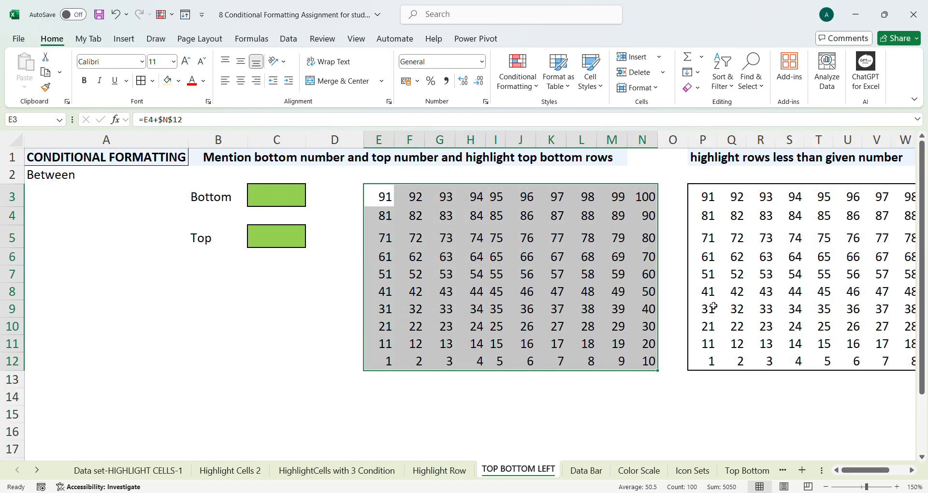
left_click_drag(852, 470, 868, 470)
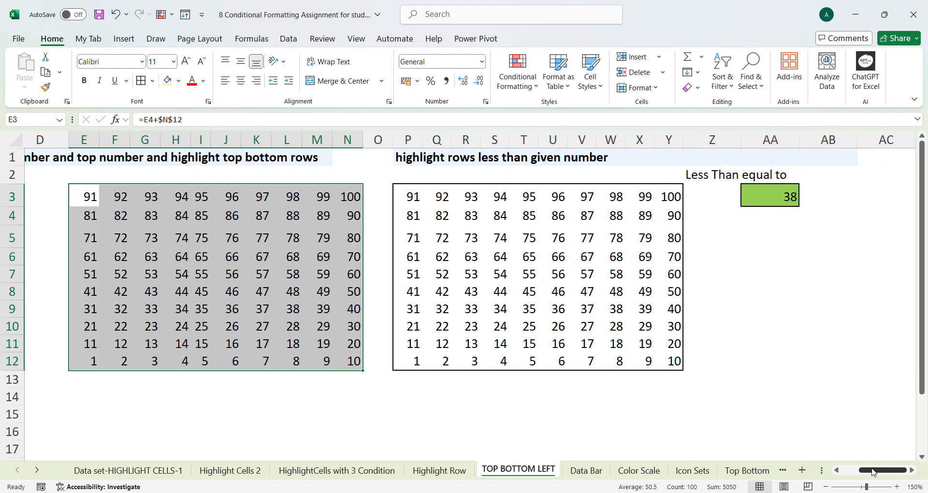
left_click_drag(438, 197, 645, 240)
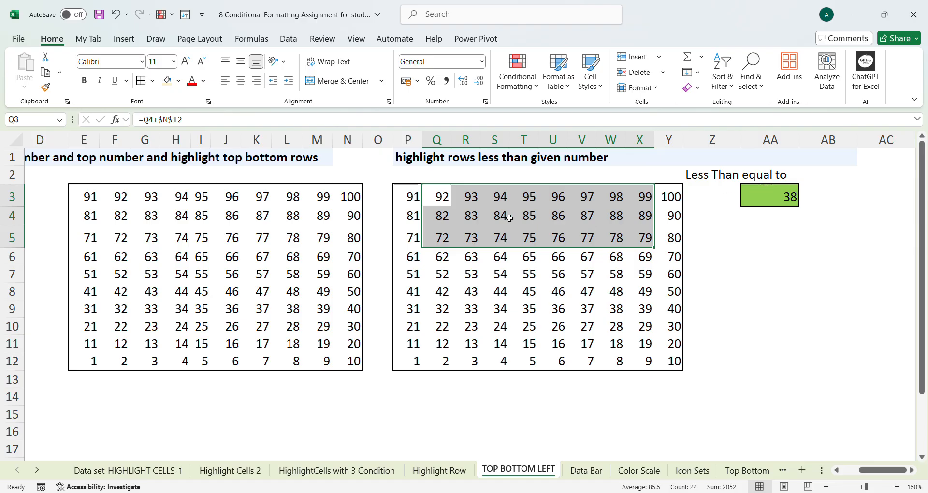
left_click(776, 188)
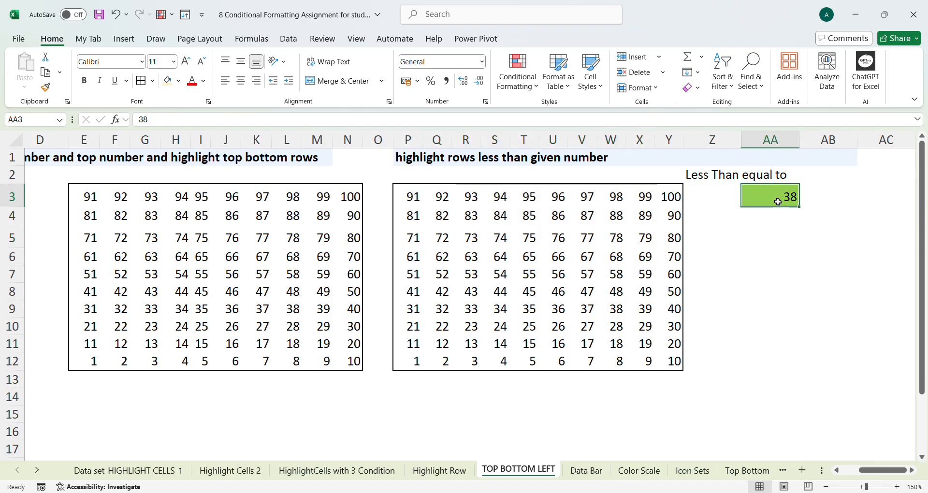
left_click_drag(886, 472, 868, 479)
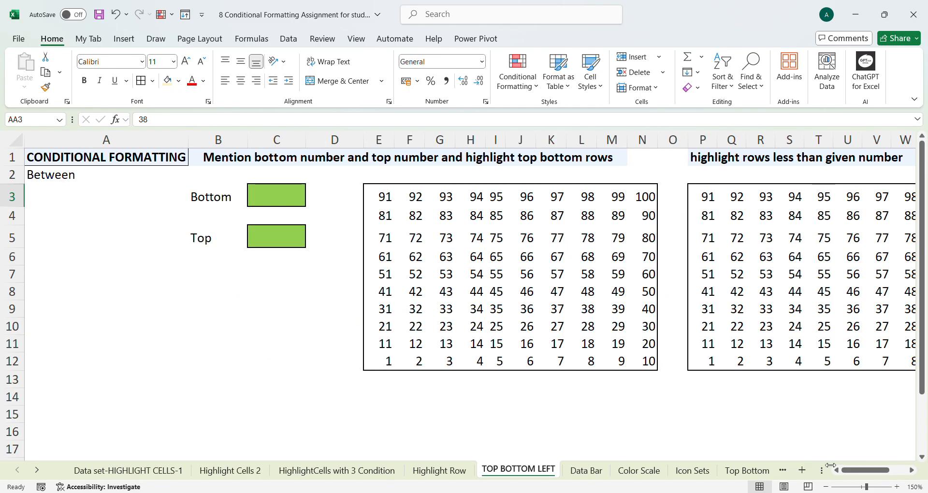
Enter 6 as the Bottom value in C3 and 4 as the Top value in C5.
left_click(303, 200)
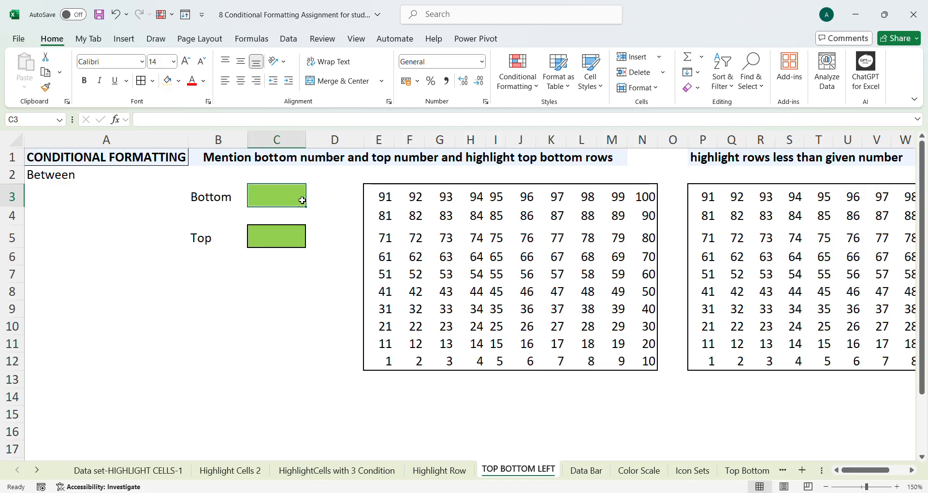
type("6")
left_click(290, 239)
type("4")
left_click(336, 344)
Add a rule highlighting the top 6 items of E3:N12 with light red fill and dark red text.
left_click_drag(386, 197, 641, 359)
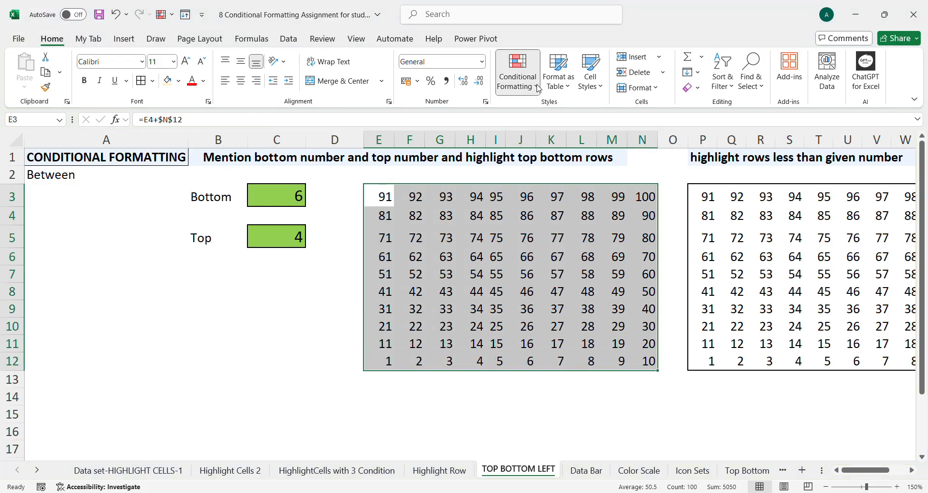
left_click(664, 135)
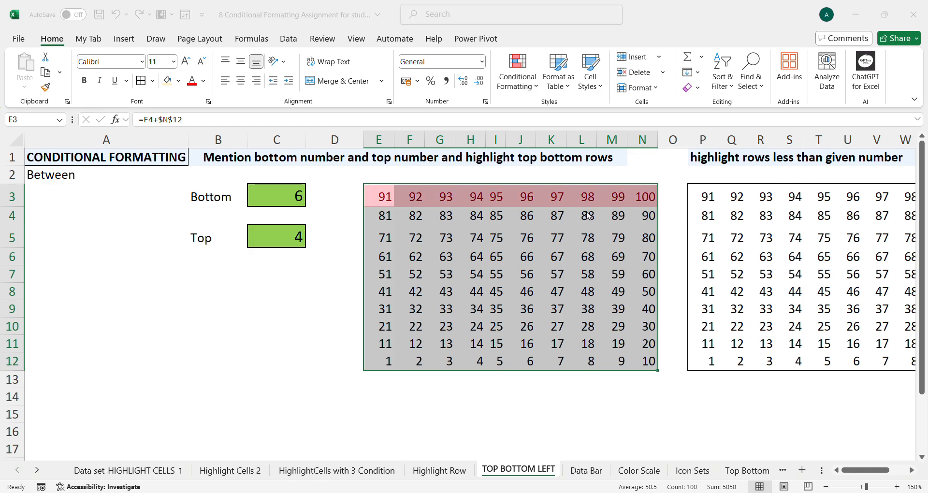
type("6")
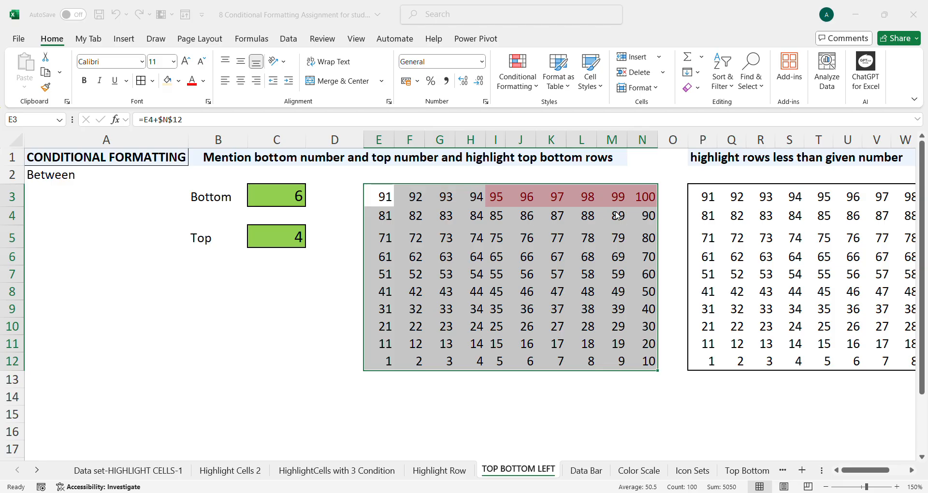
left_click(673, 235)
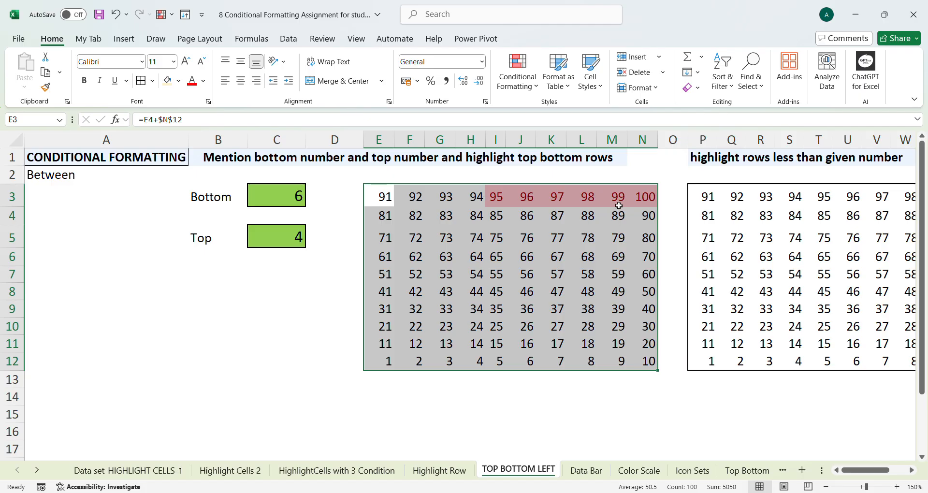
Reselect E3:N12 and highlight its 20 highest values in yellow with dark yellow text and its 10 lowest in light red with dark red text.
left_click_drag(378, 198, 641, 363)
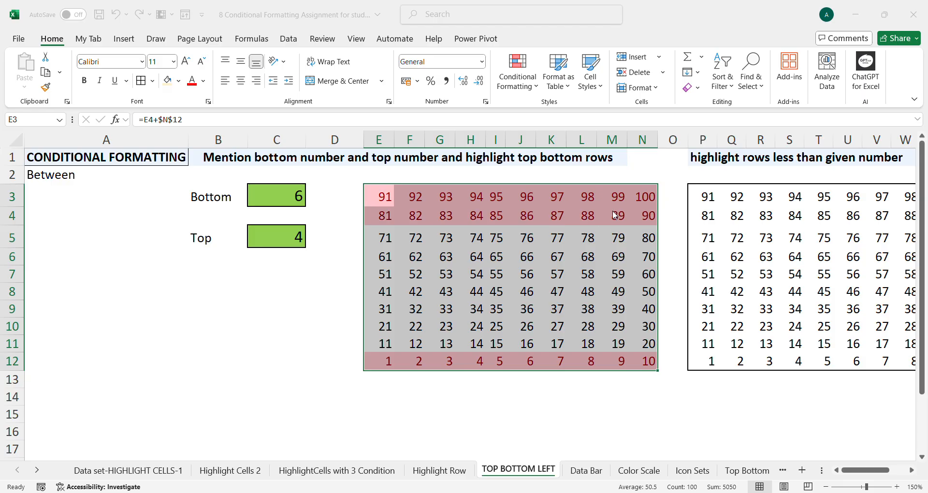
left_click(682, 235)
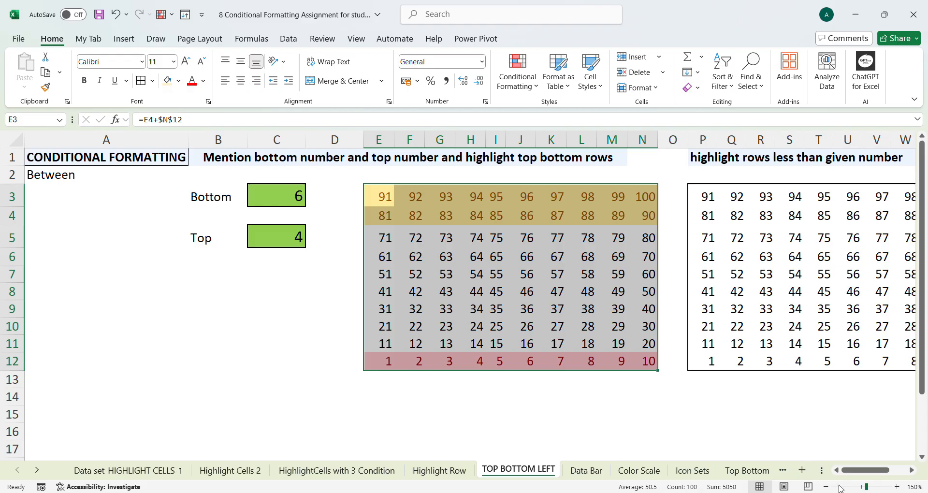
Add a Less Than rule to the grid P3:Y12 that references AA3 and uses light red fill with dark red text.
scroll(865, 470, "right", 3)
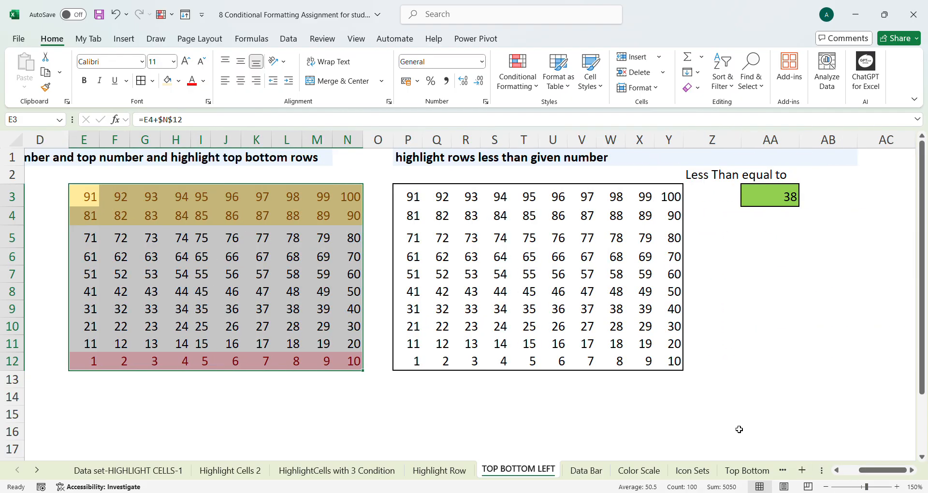
left_click_drag(413, 197, 673, 360)
left_click(537, 91)
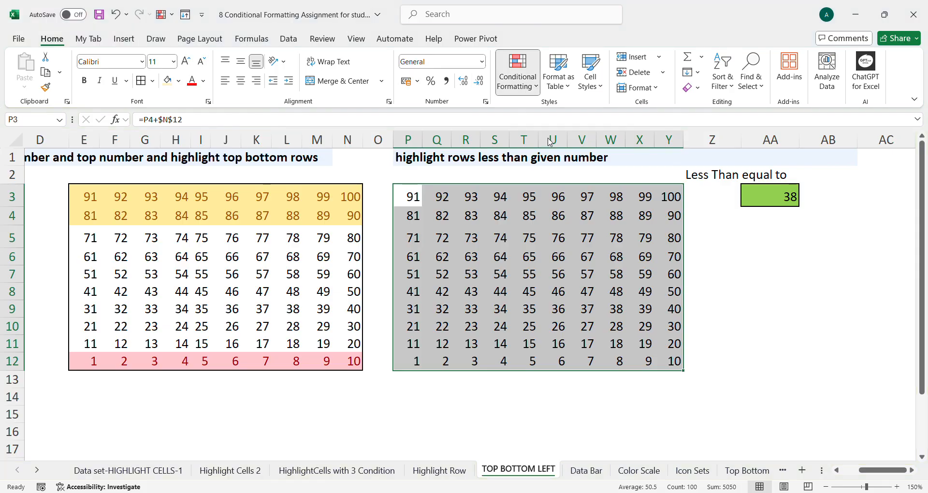
left_click(642, 140)
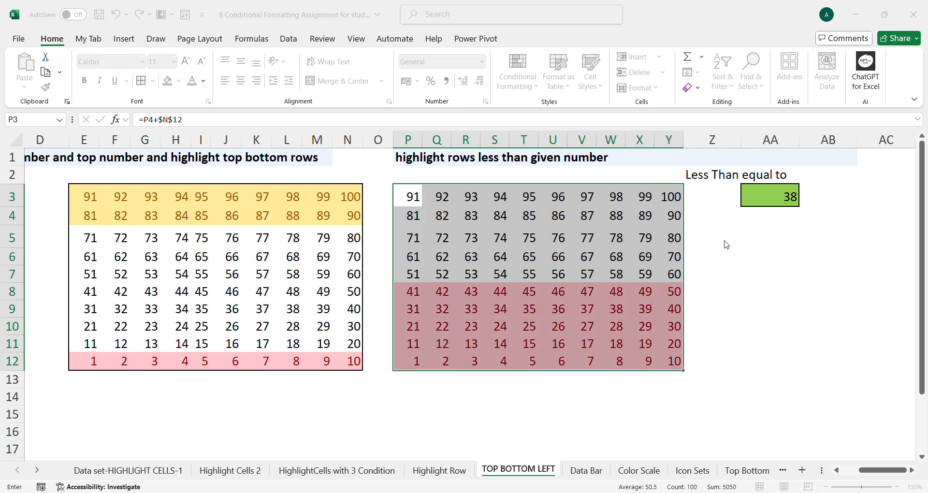
left_click(781, 196)
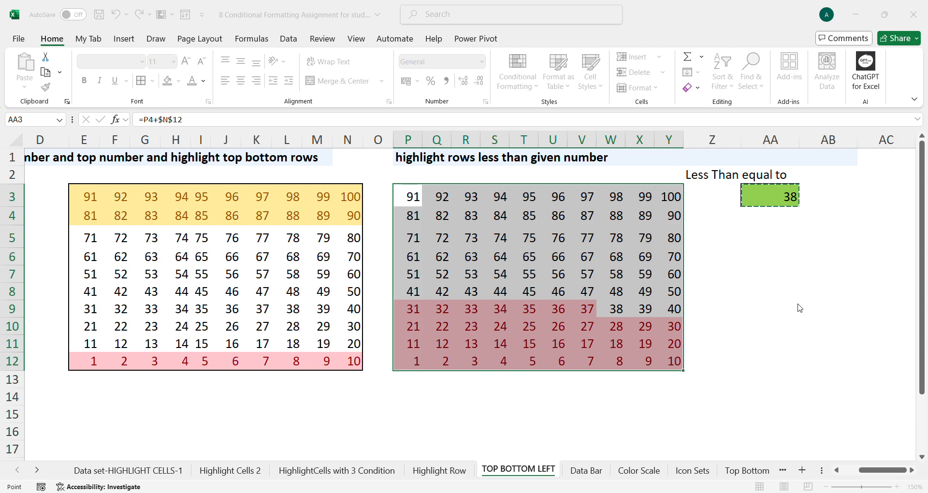
key("Return")
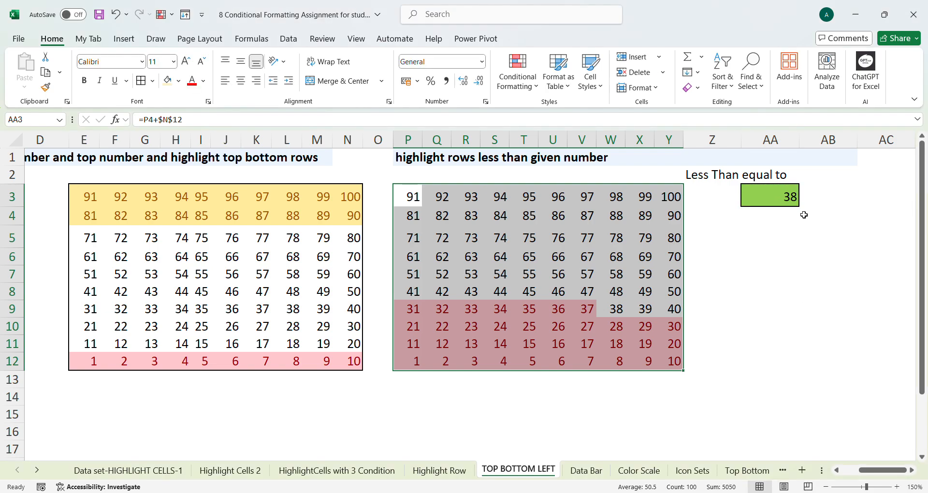
Test the rule with different thresholds by setting AA3 to 56, 89 and finally 16.
left_click(790, 197)
type("56")
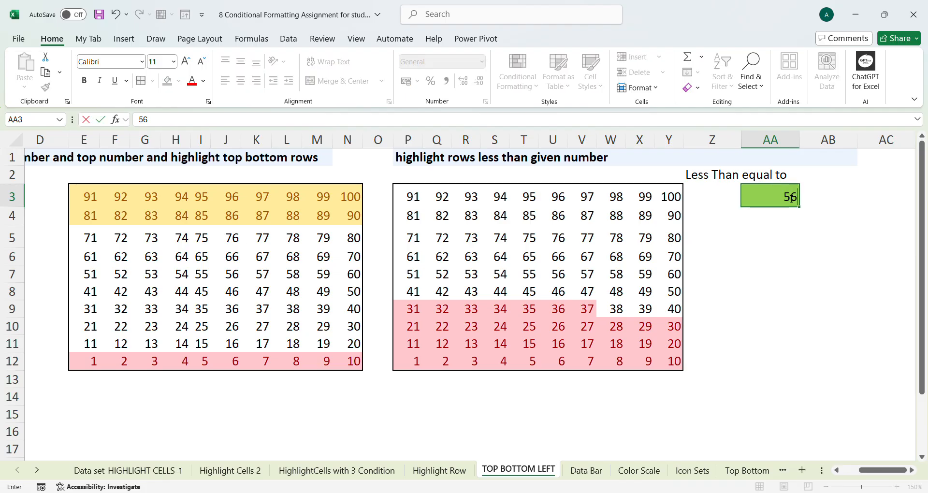
key("Return")
left_click(790, 197)
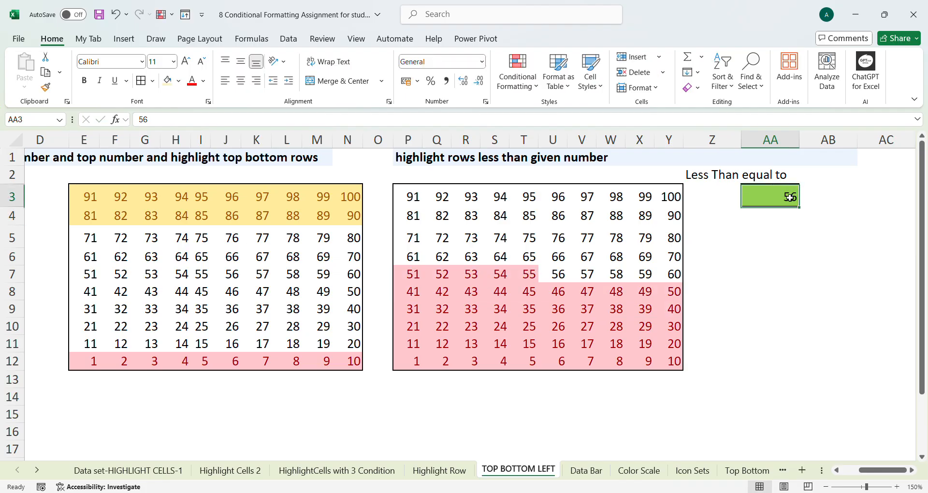
type("89")
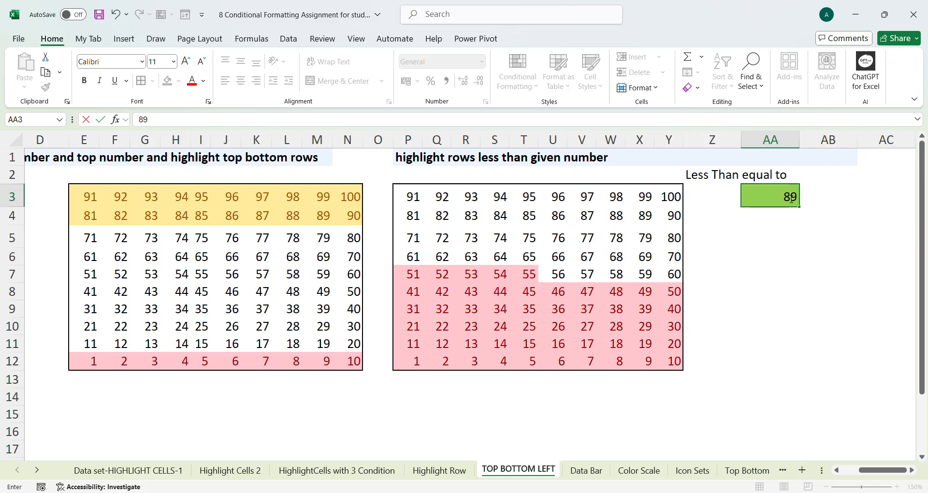
key("Return")
left_click(790, 198)
type("16")
key("Return")
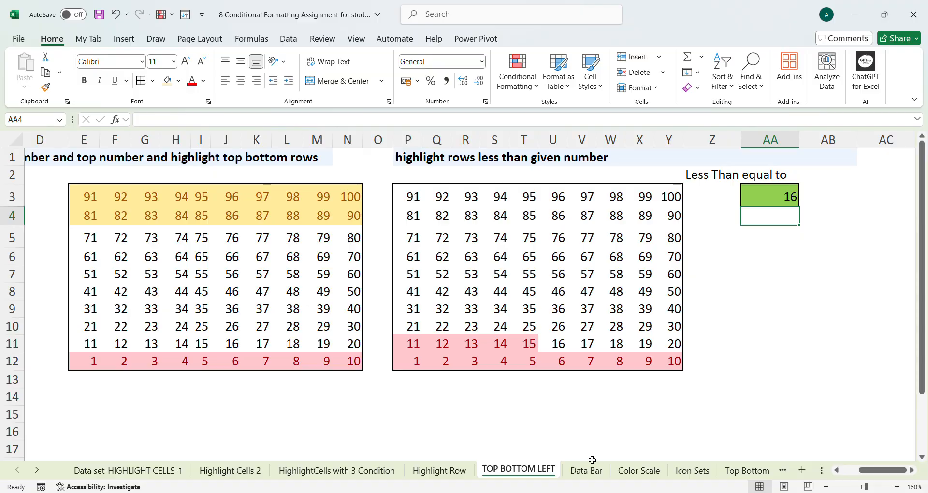
Open the Data Bar sheet and apply solid green data bars to the Profit Margin values in G3:G26.
left_click(584, 475)
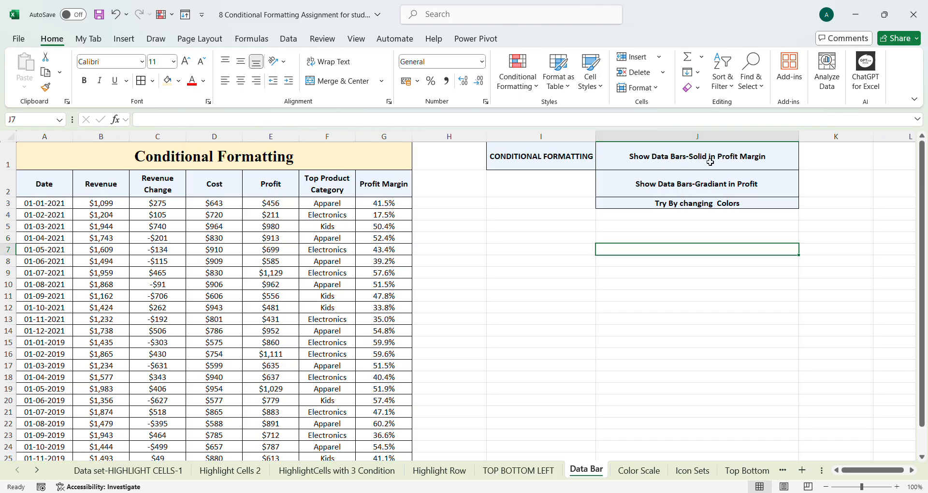
left_click_drag(383, 203, 397, 442)
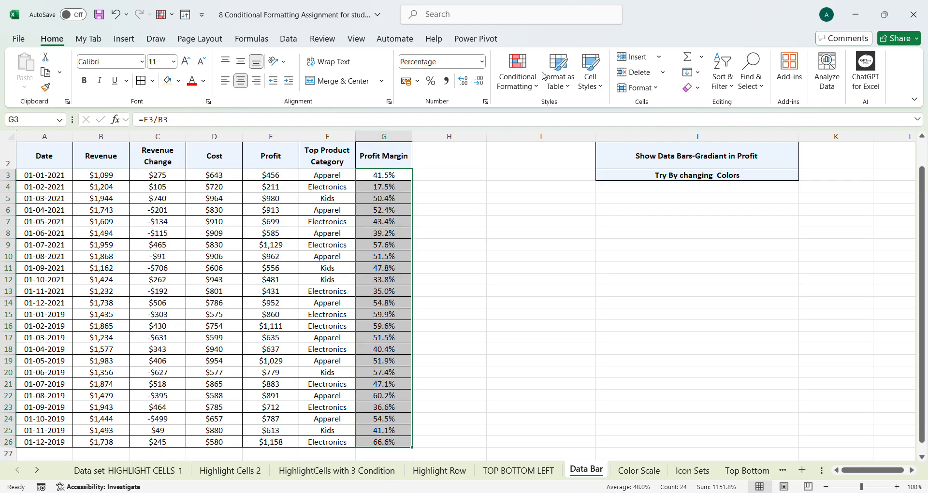
left_click(540, 87)
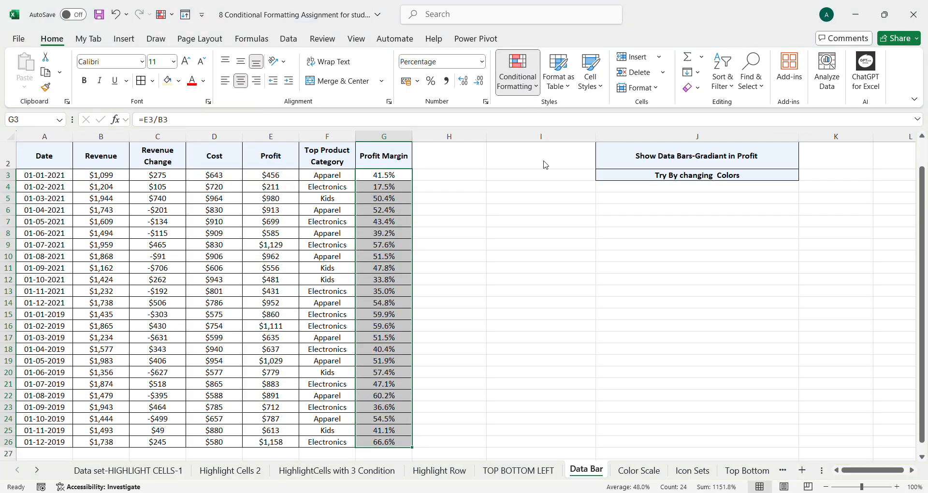
left_click(653, 250)
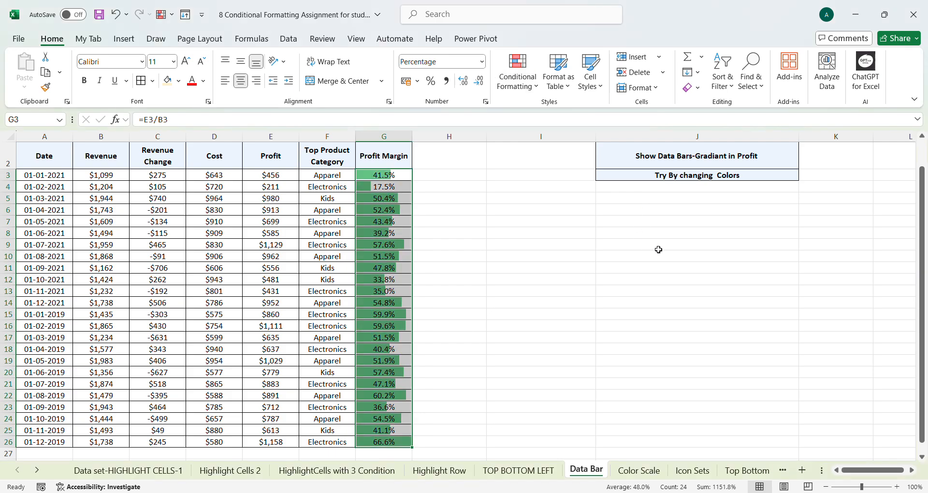
Change the Profit Margin data bars' direction to right-to-left and select the gradient data bar instruction in J2.
left_click(529, 90)
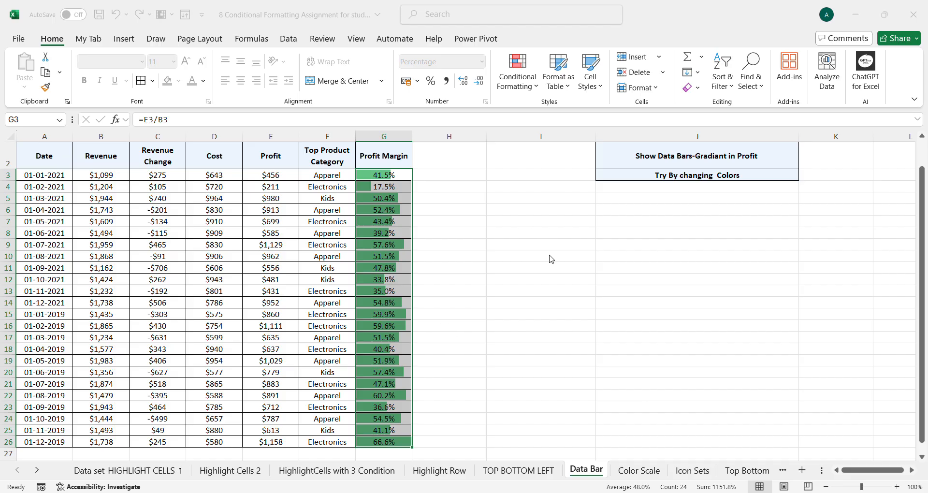
left_click(906, 359)
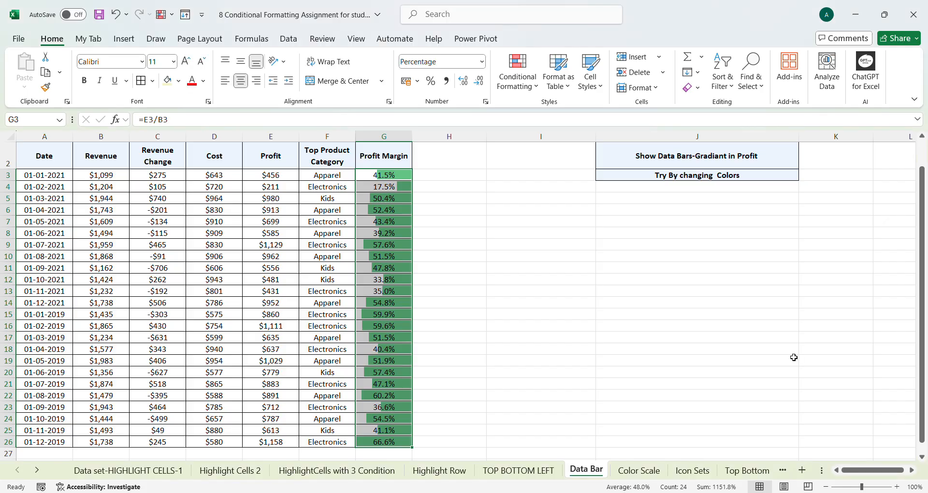
scroll(675, 169, "up", 1)
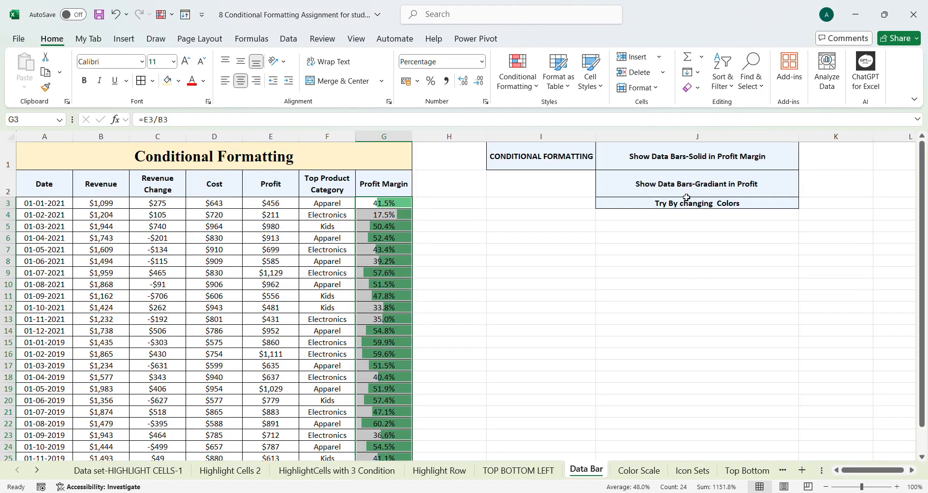
left_click(648, 187)
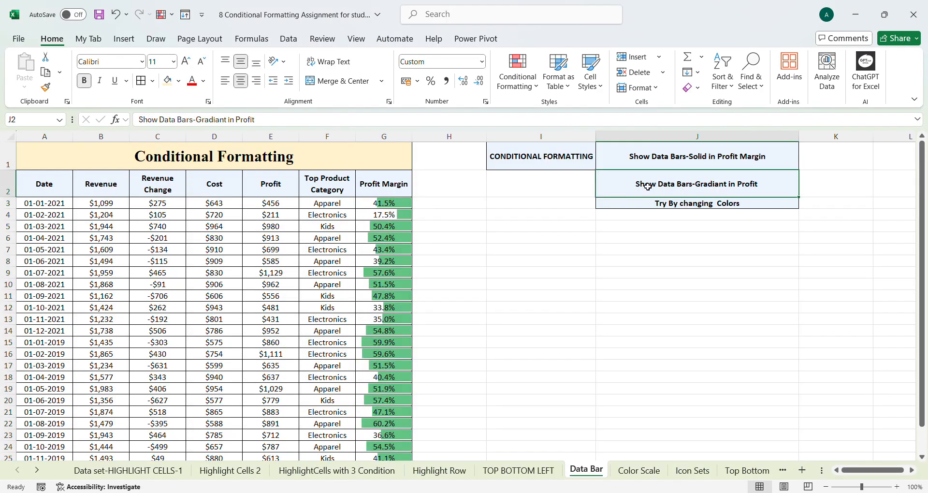
Apply gradient data bars with a red fill and yellow border to the Profit values in E3:E26.
left_click_drag(282, 208, 280, 445)
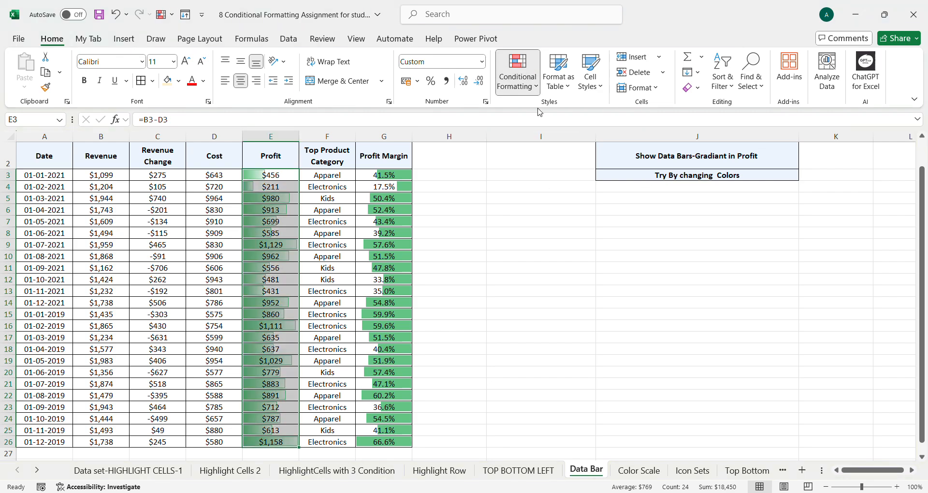
left_click(559, 268)
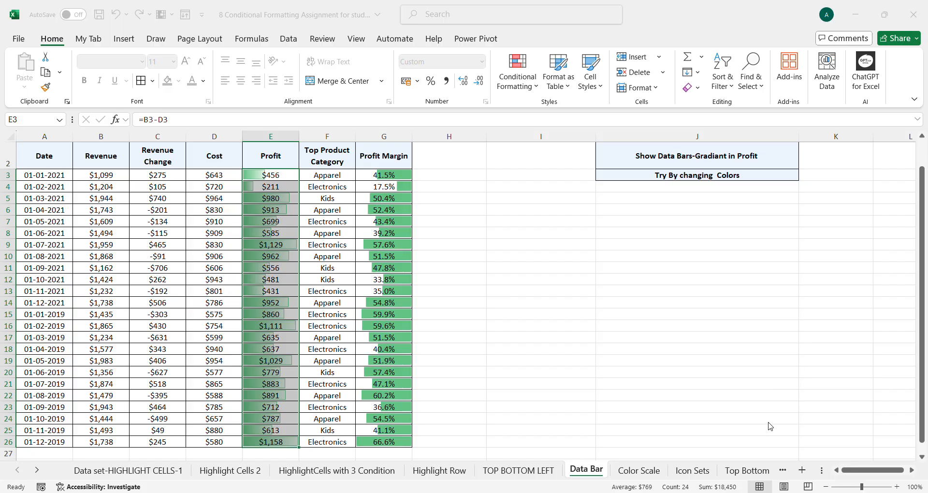
left_click(892, 359)
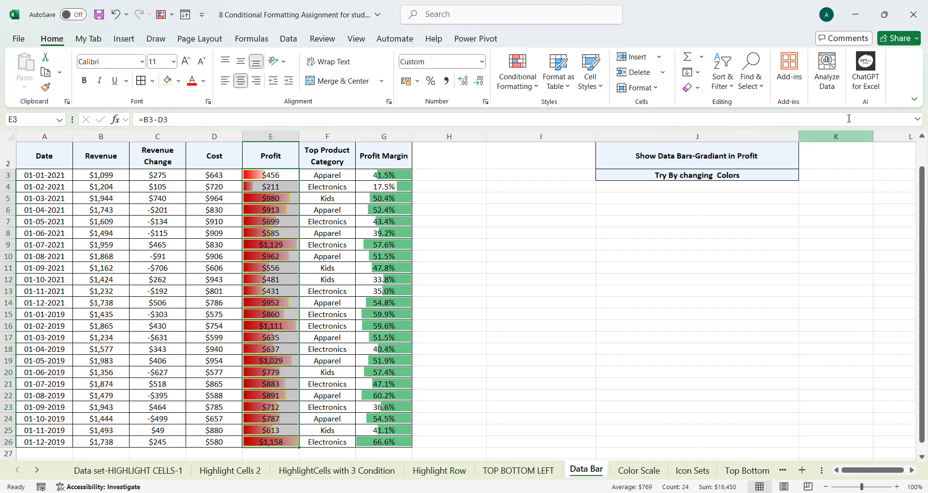
Open the Color Scale sheet and apply a three-color Red-Yellow-Green scale to the Profit Margin values in G3:G26.
left_click(650, 472)
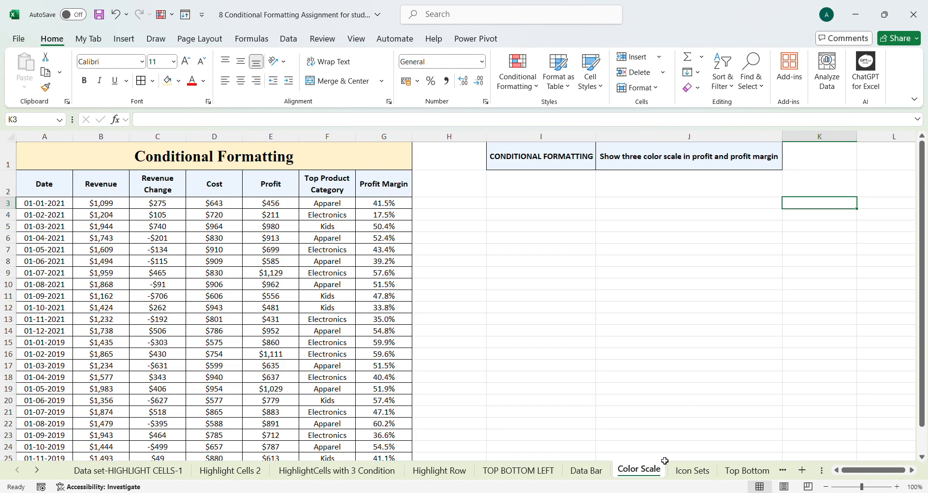
left_click(642, 161)
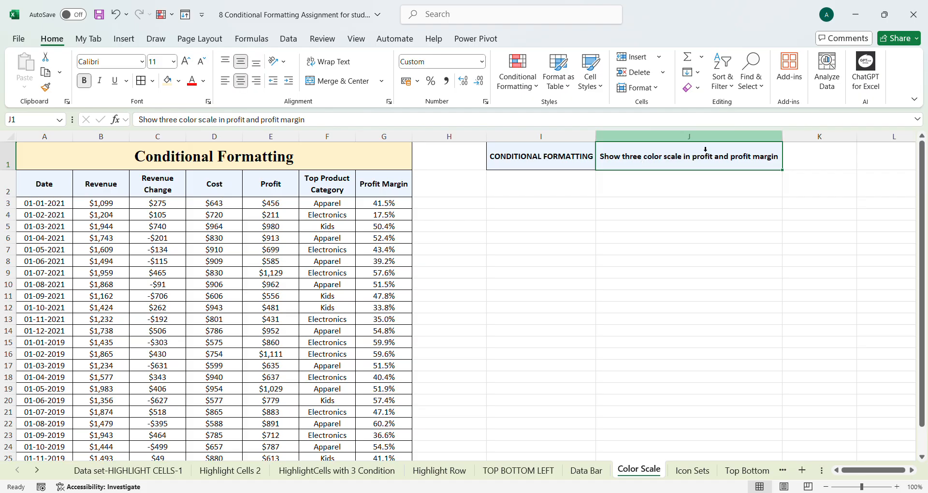
left_click_drag(398, 207, 386, 443)
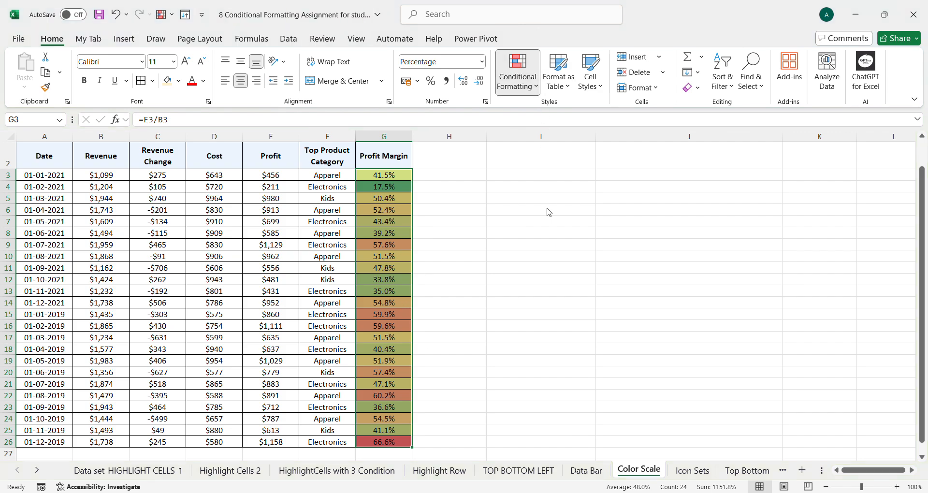
left_click(548, 271)
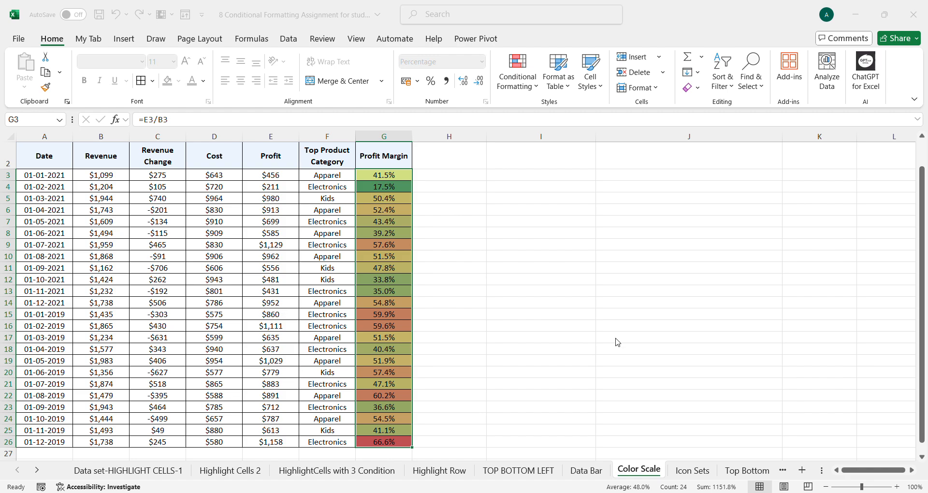
left_click(856, 364)
Apply a Green-Yellow color scale to the Profit values in E3:E26 and open the additional color scale rule options.
left_click_drag(271, 175, 270, 441)
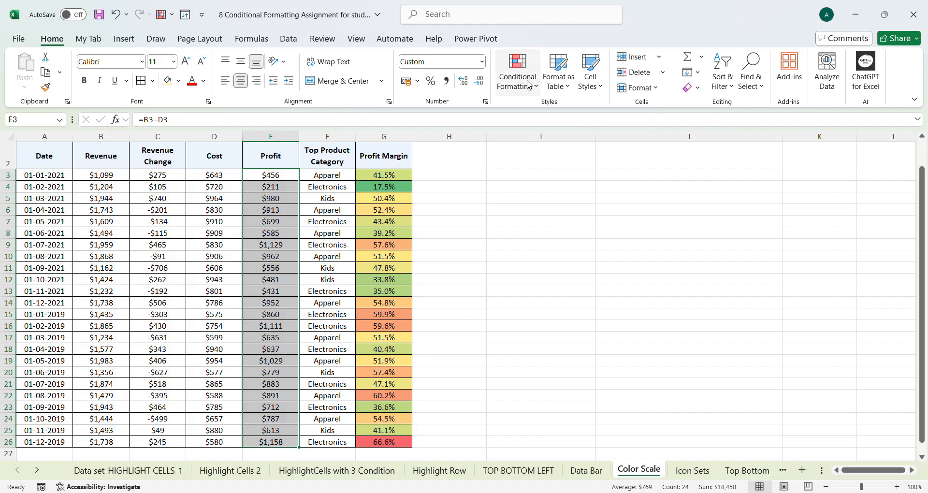
left_click(652, 229)
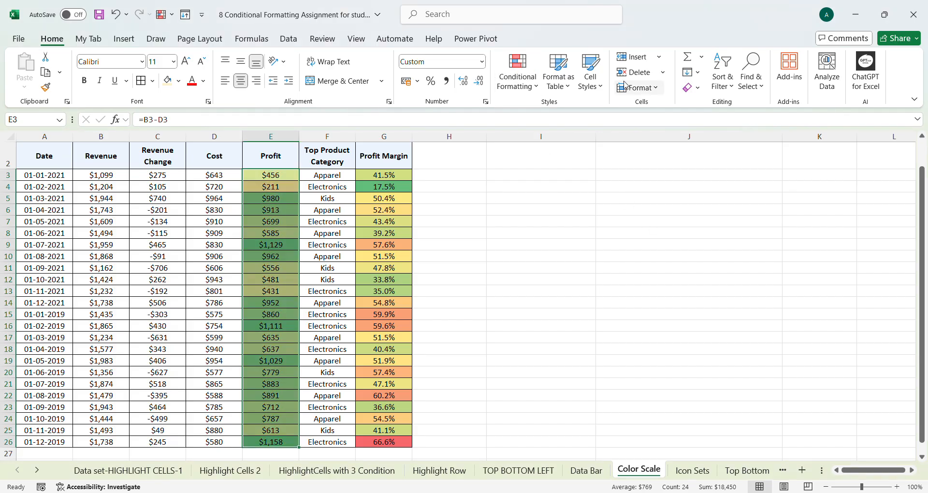
left_click(539, 87)
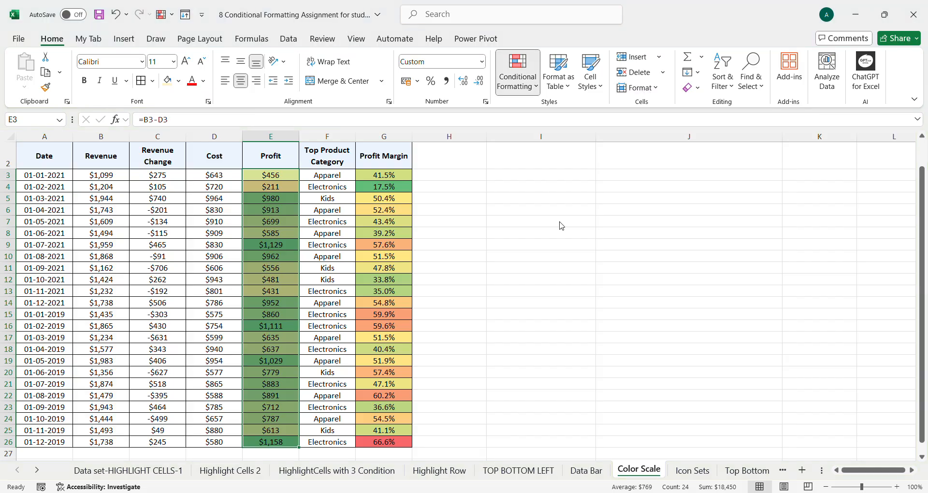
left_click(562, 265)
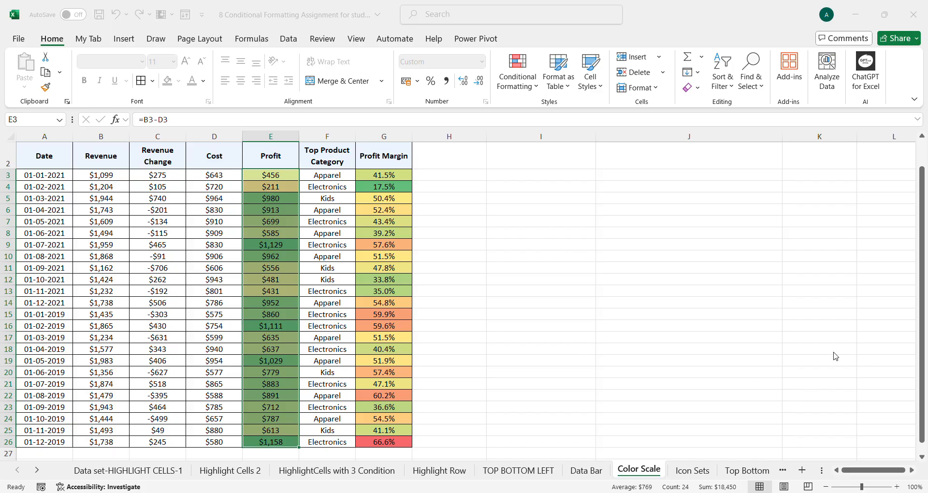
Open the Icon Sets sheet and apply the three-signs icon set to the Profit Margin values in G3:G26.
left_click(692, 470)
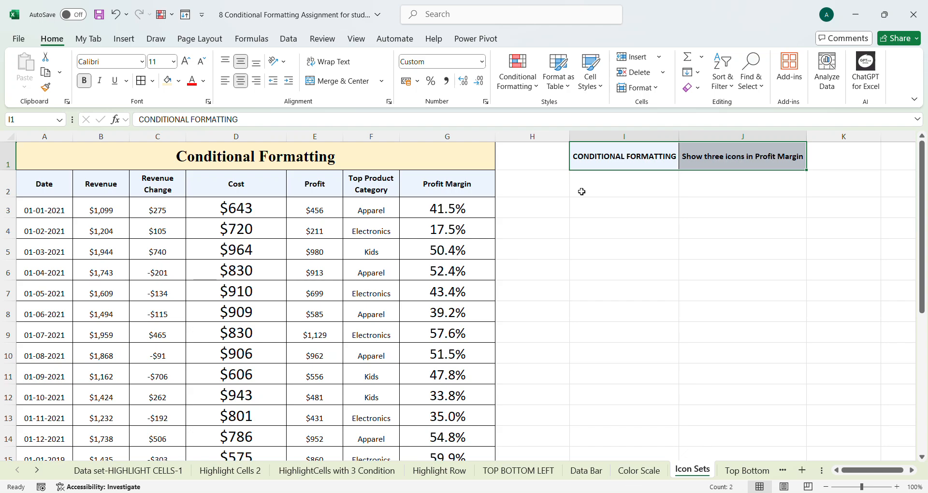
left_click_drag(445, 209, 460, 434)
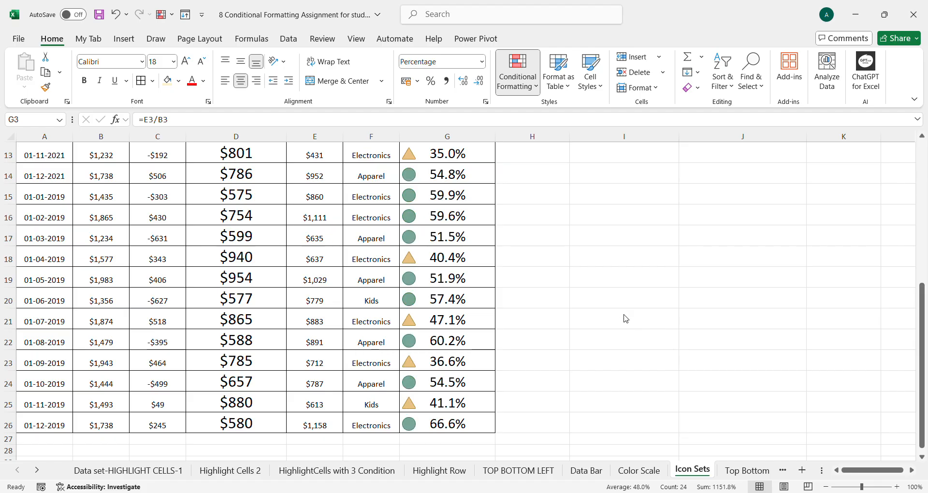
left_click(626, 319)
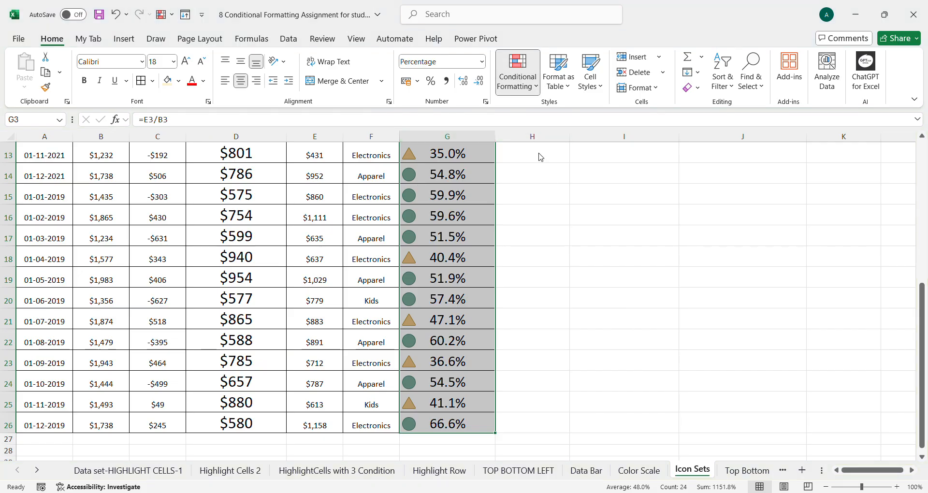
Raise the green-circle threshold in the Profit Margin icon set rule and check the icons down the column.
scroll(543, 267, "up", 4)
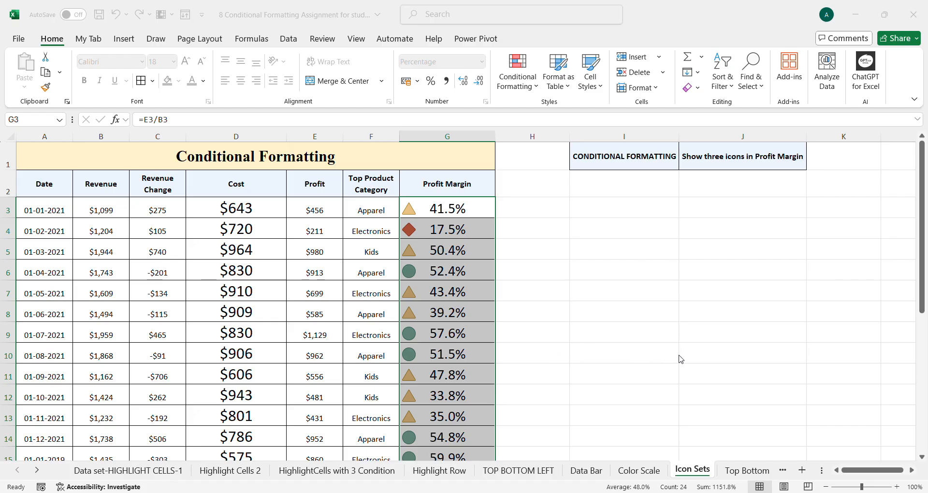
left_click(698, 355)
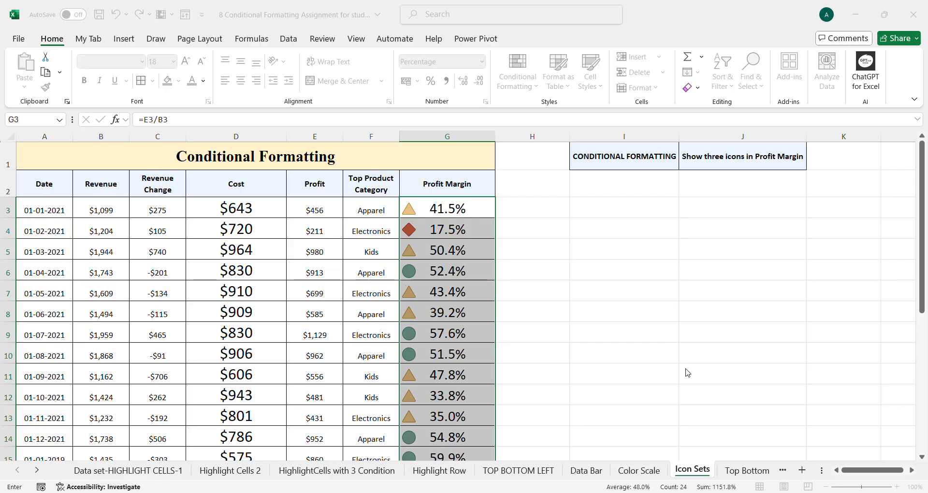
key("Escape")
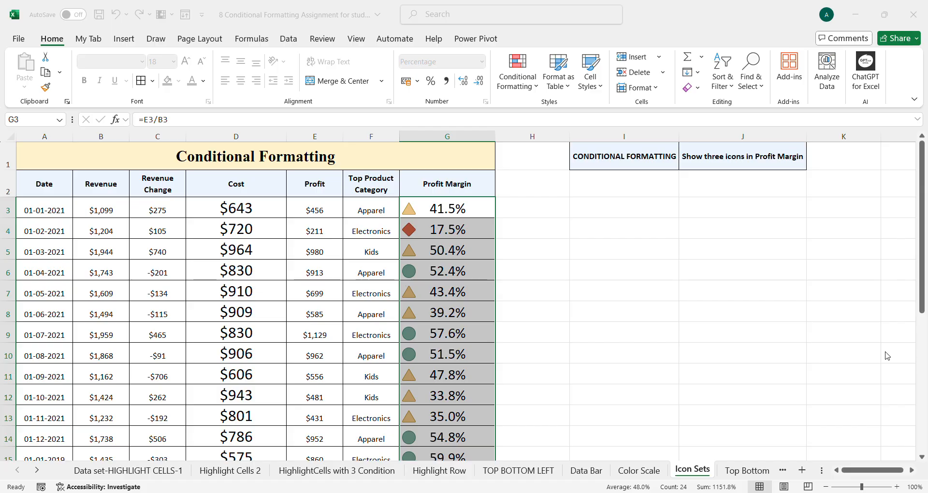
scroll(411, 388, "down", 1)
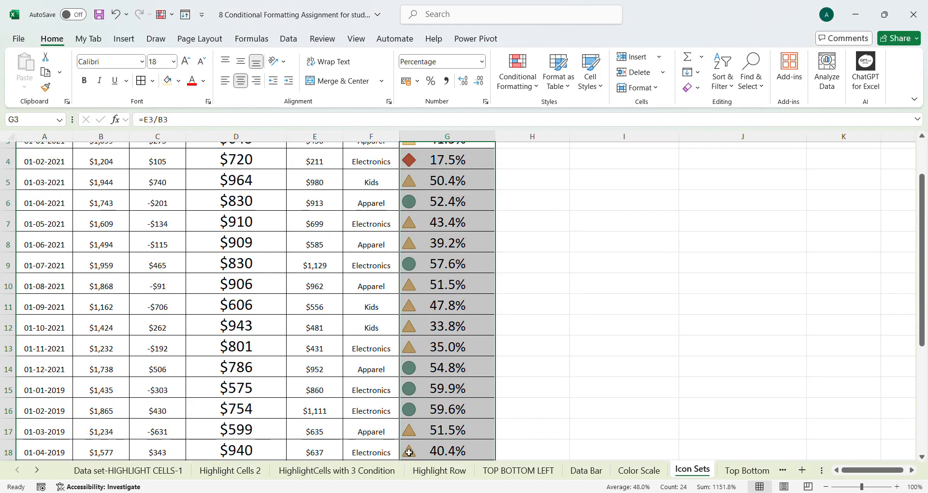
scroll(416, 338, "down", 2)
scroll(434, 296, "up", 2)
scroll(434, 280, "up", 1)
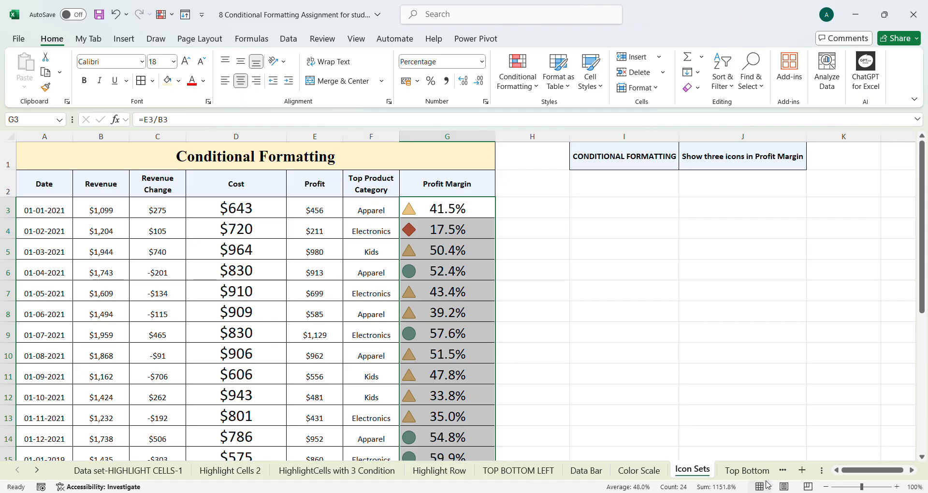
Open the Top Bottom sheet and highlight the top 10 Revenue Change values in C3:C26 with light red fill and dark red text.
left_click(754, 471)
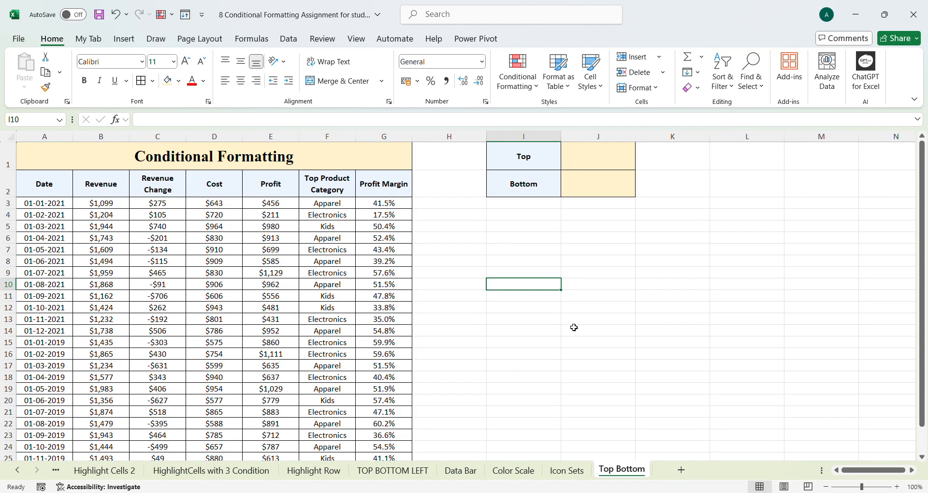
left_click(590, 166)
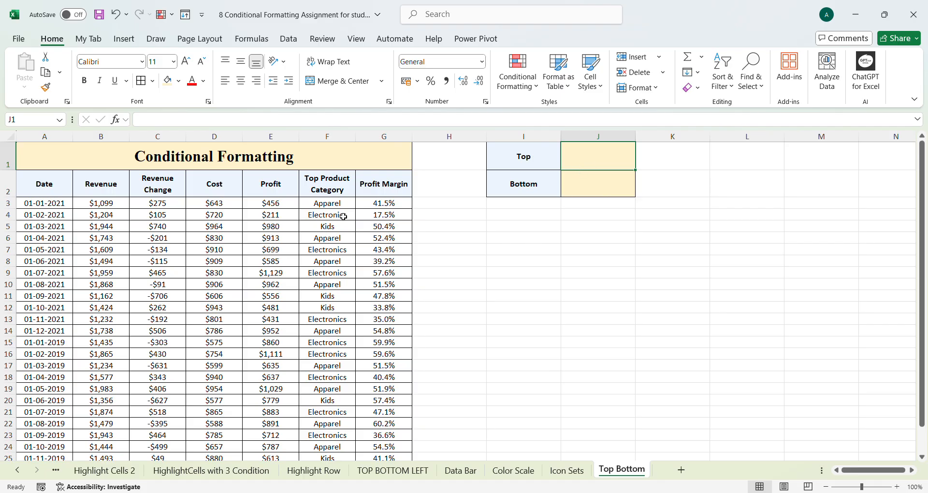
left_click_drag(157, 204, 140, 439)
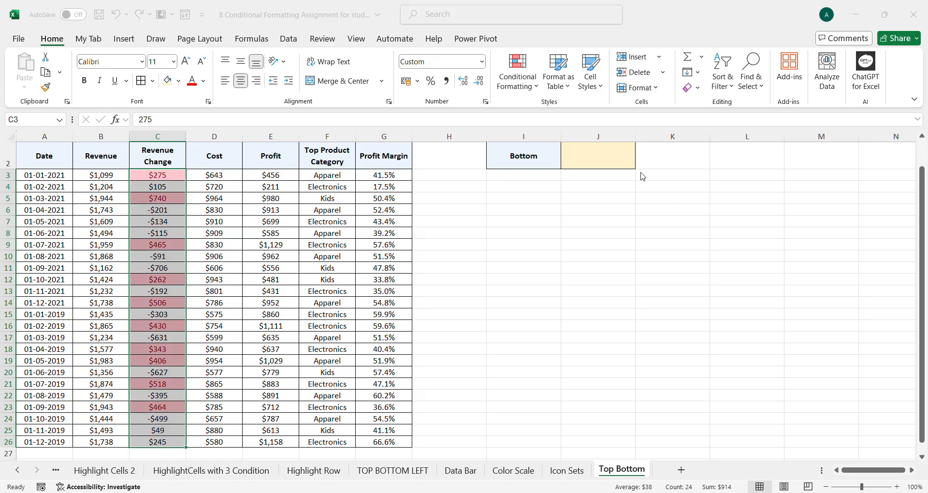
left_click(670, 294)
Highlight the bottom 10 Revenue values in B3:B26 with light red fill and dark red text, and save the workbook.
left_click_drag(101, 175, 120, 441)
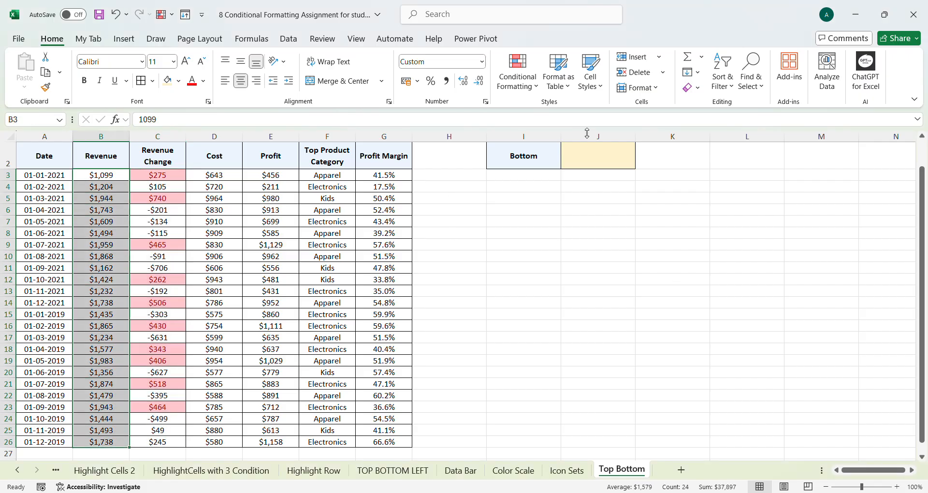
left_click(540, 87)
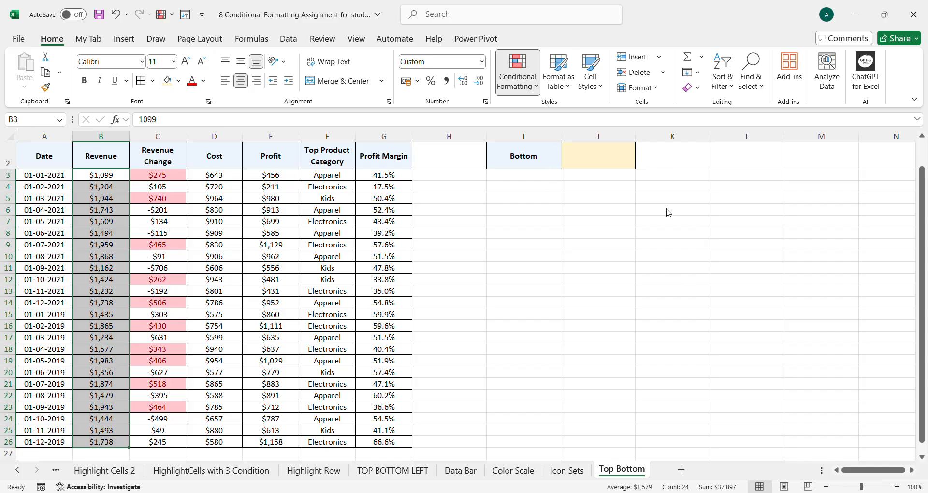
left_click(668, 185)
left_click(670, 288)
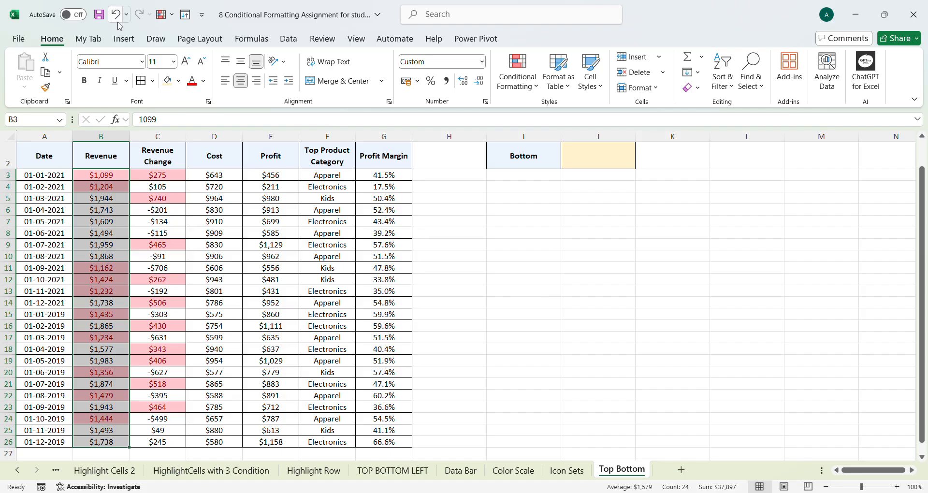
left_click(102, 18)
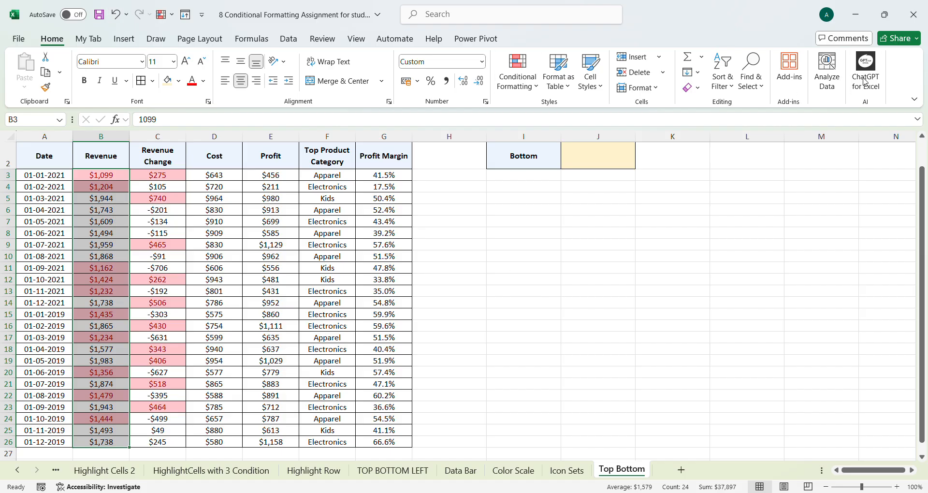